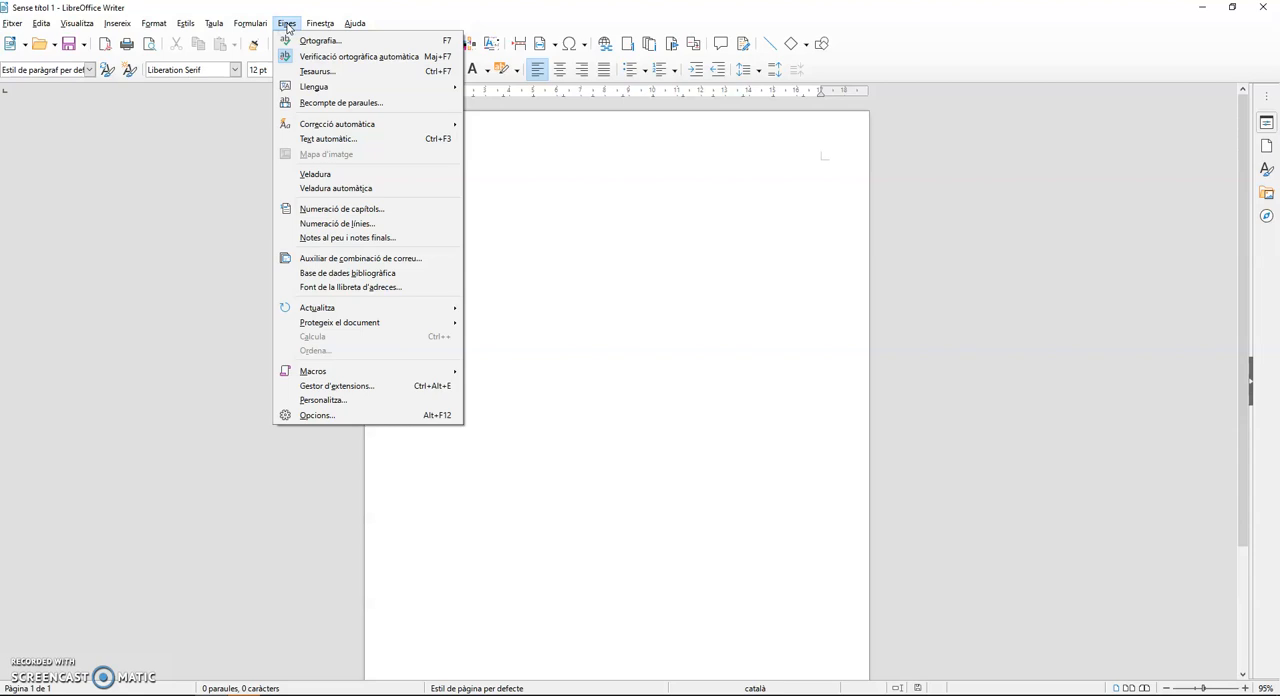
- Open the autocorrection options and examine the espanyol (Espanya) replacement table down to its misspelled-word entries
mouse_move(331, 122)
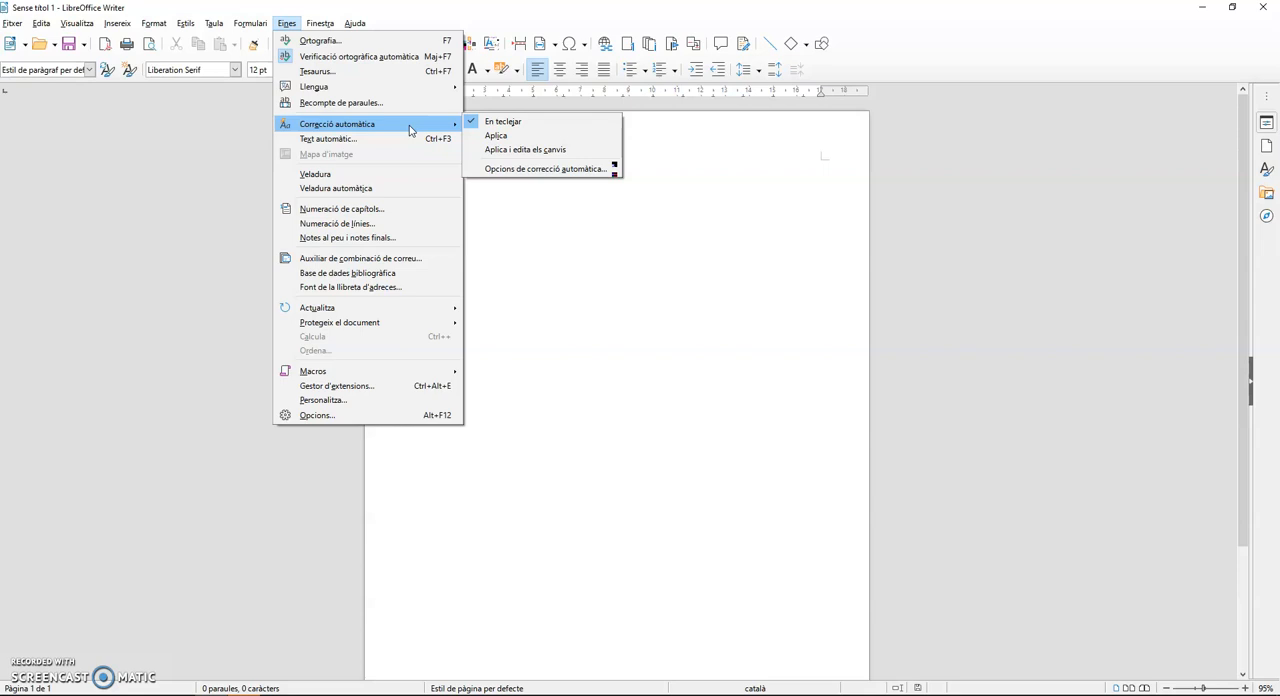
click(521, 170)
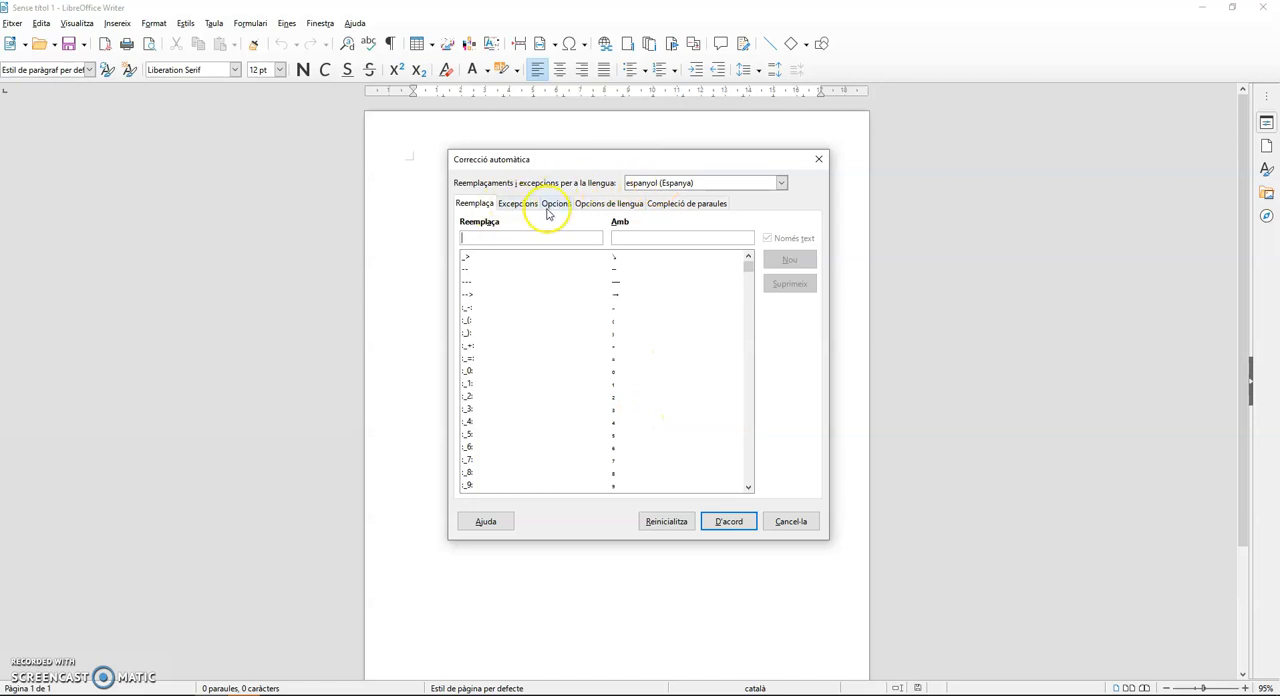
scroll(560, 415, down, 2)
scroll(565, 415, up, 10)
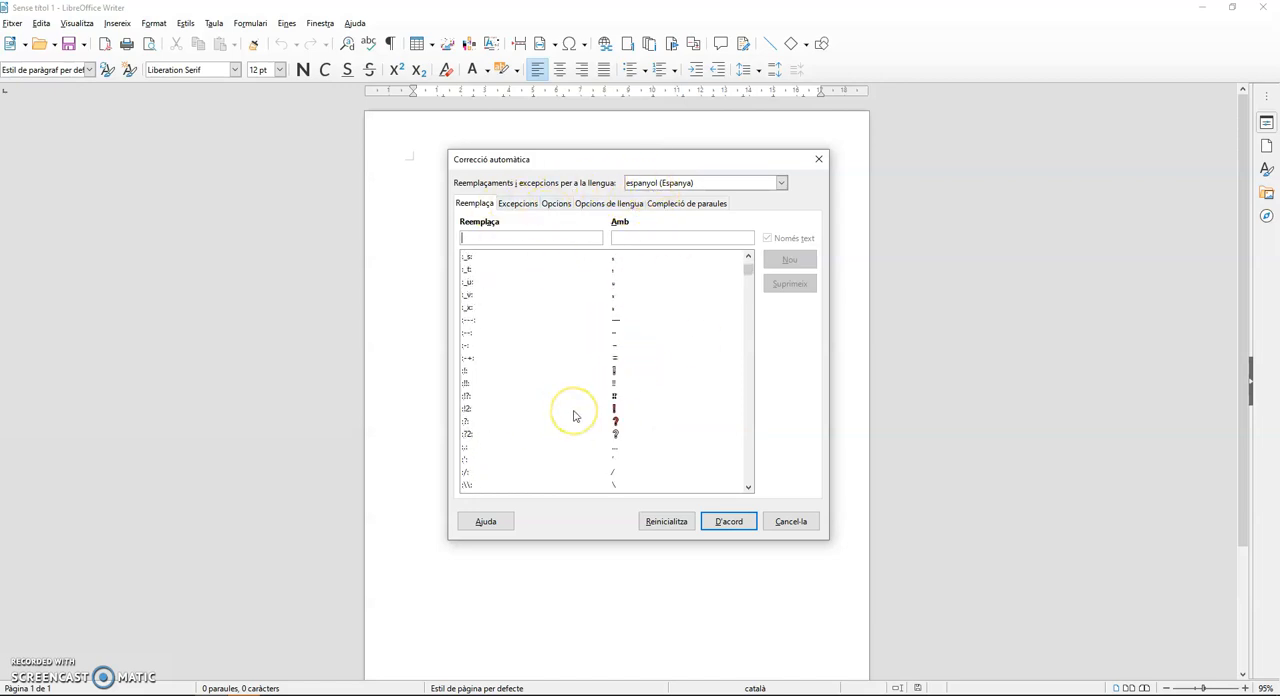
scroll(575, 415, down, 10)
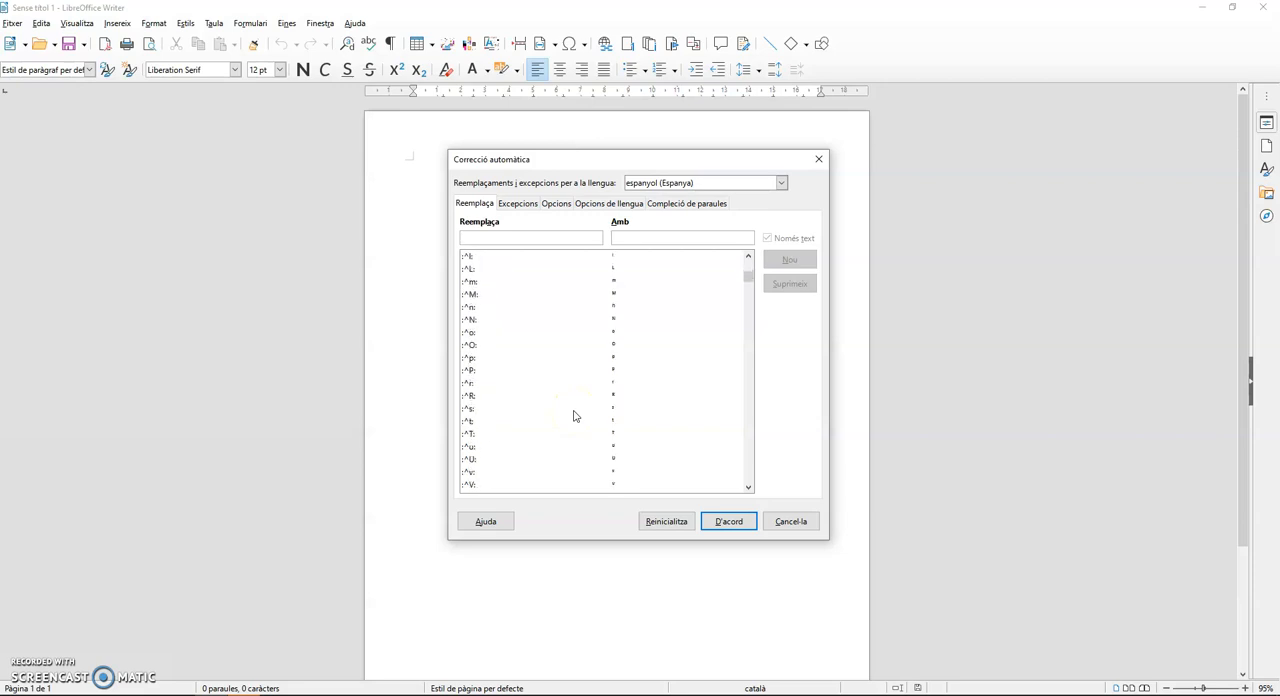
scroll(545, 425, down, 20)
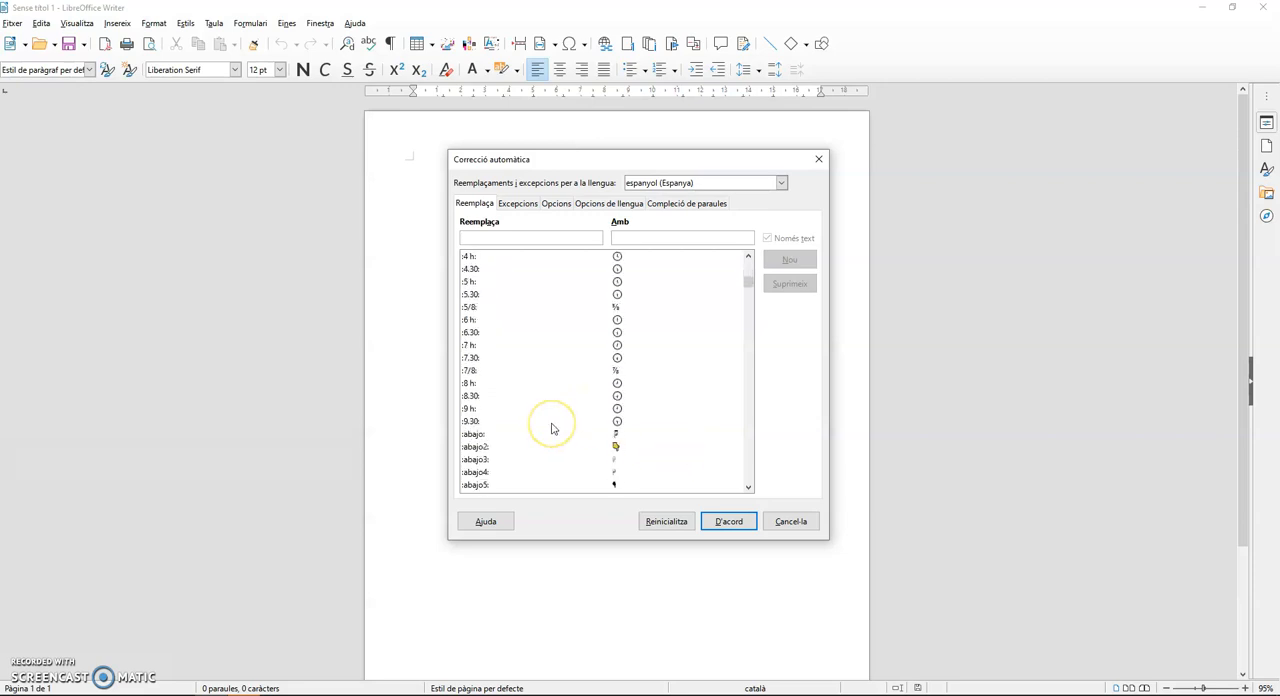
scroll(551, 427, down, 20)
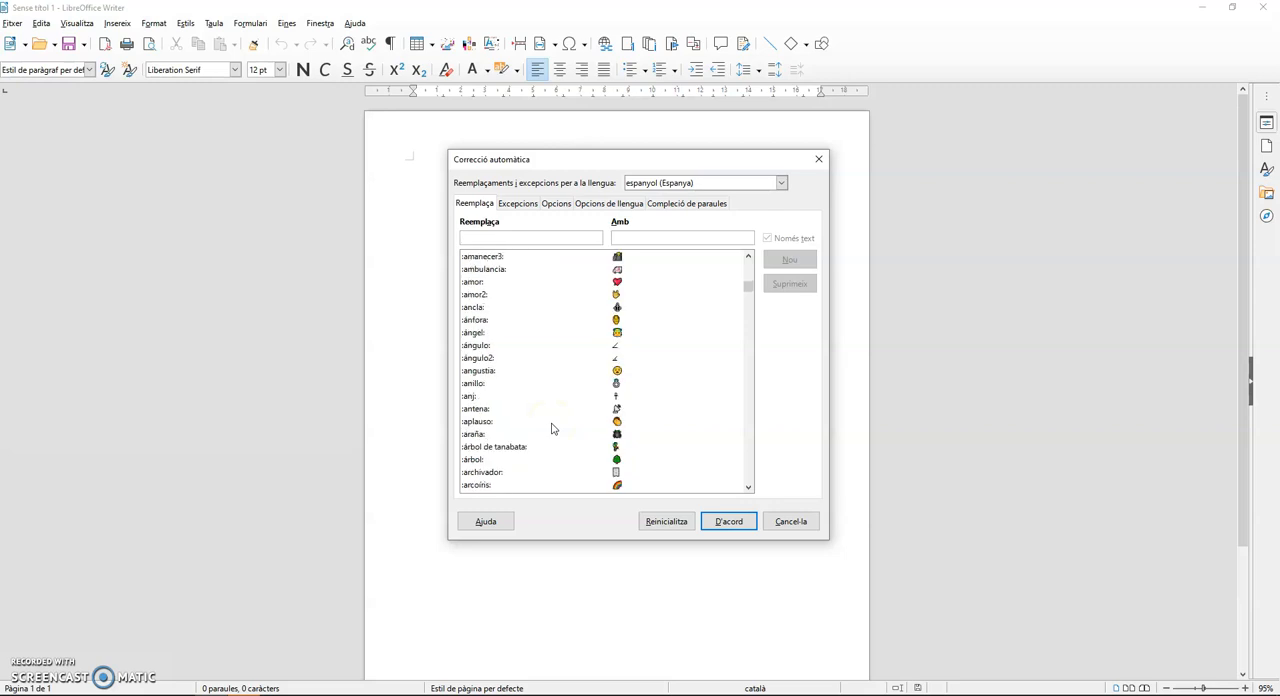
scroll(551, 428, down, 20)
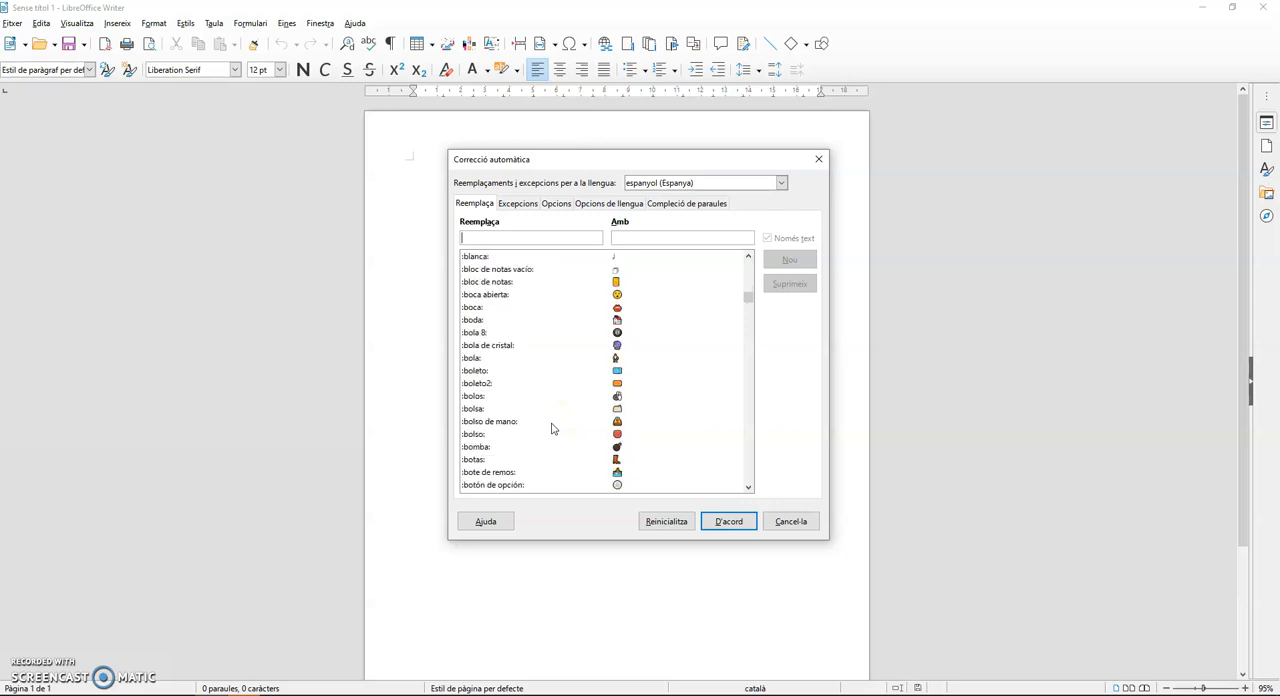
scroll(551, 428, down, 20)
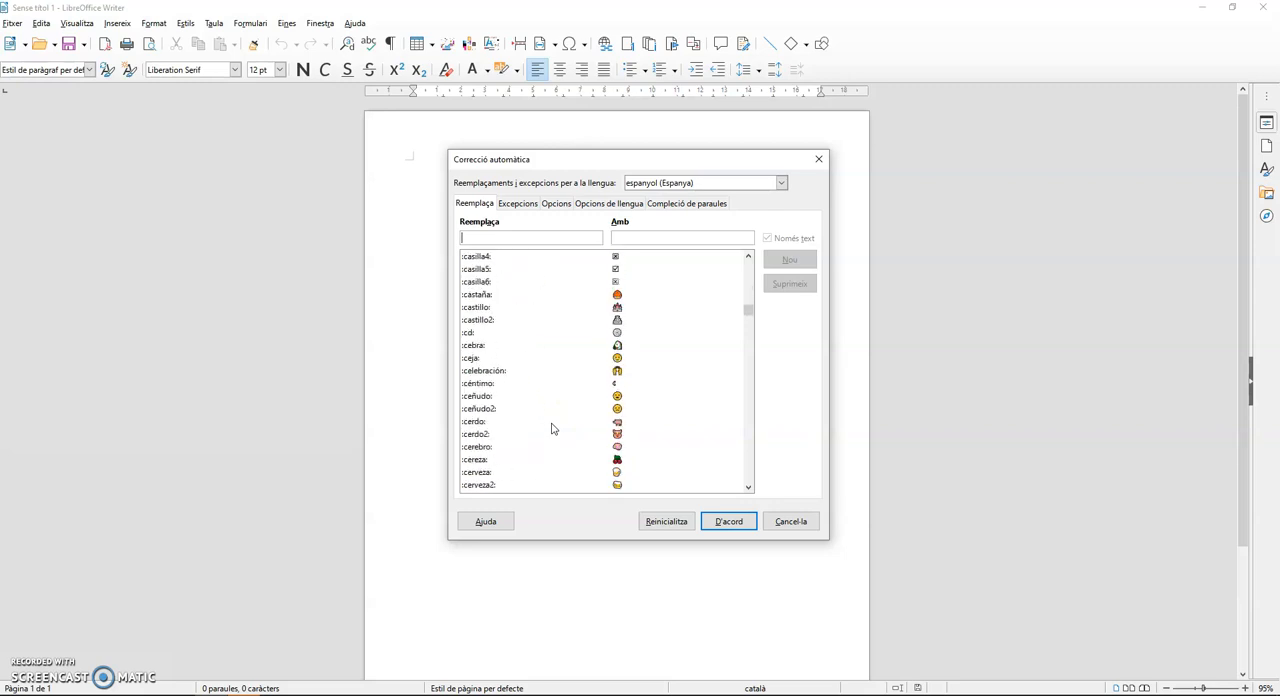
click(745, 323)
drag(745, 323, 760, 471)
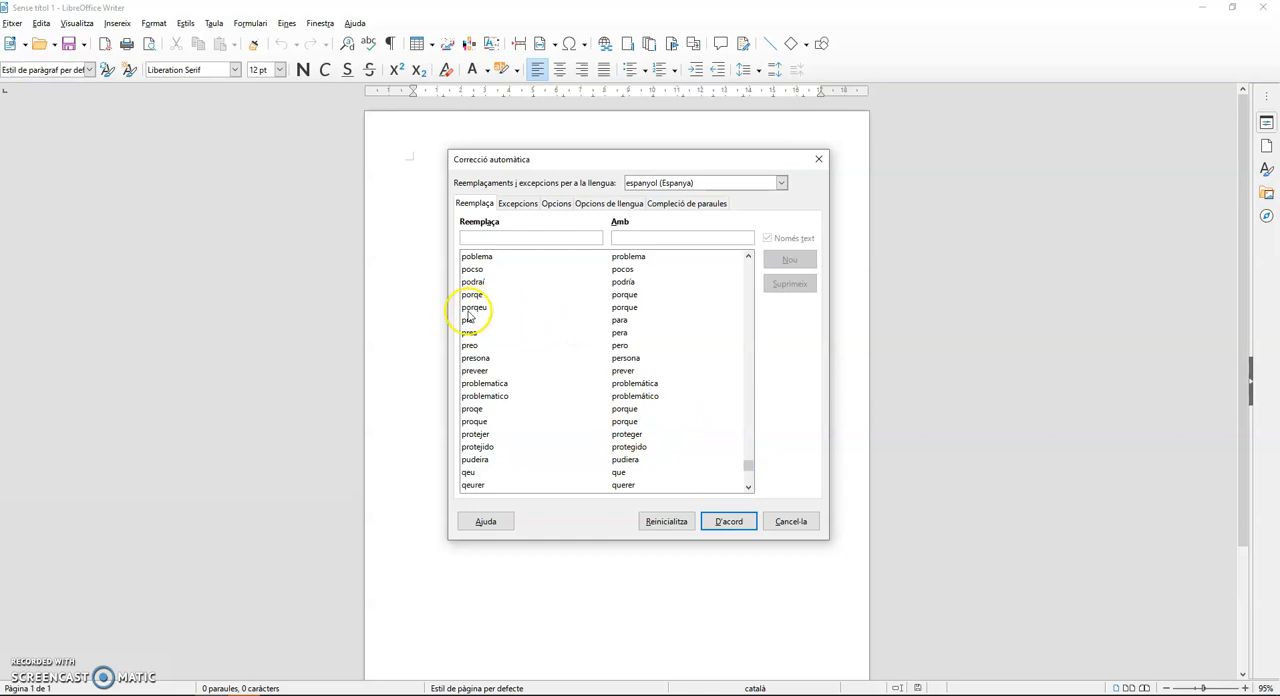
scroll(558, 372, up, 2)
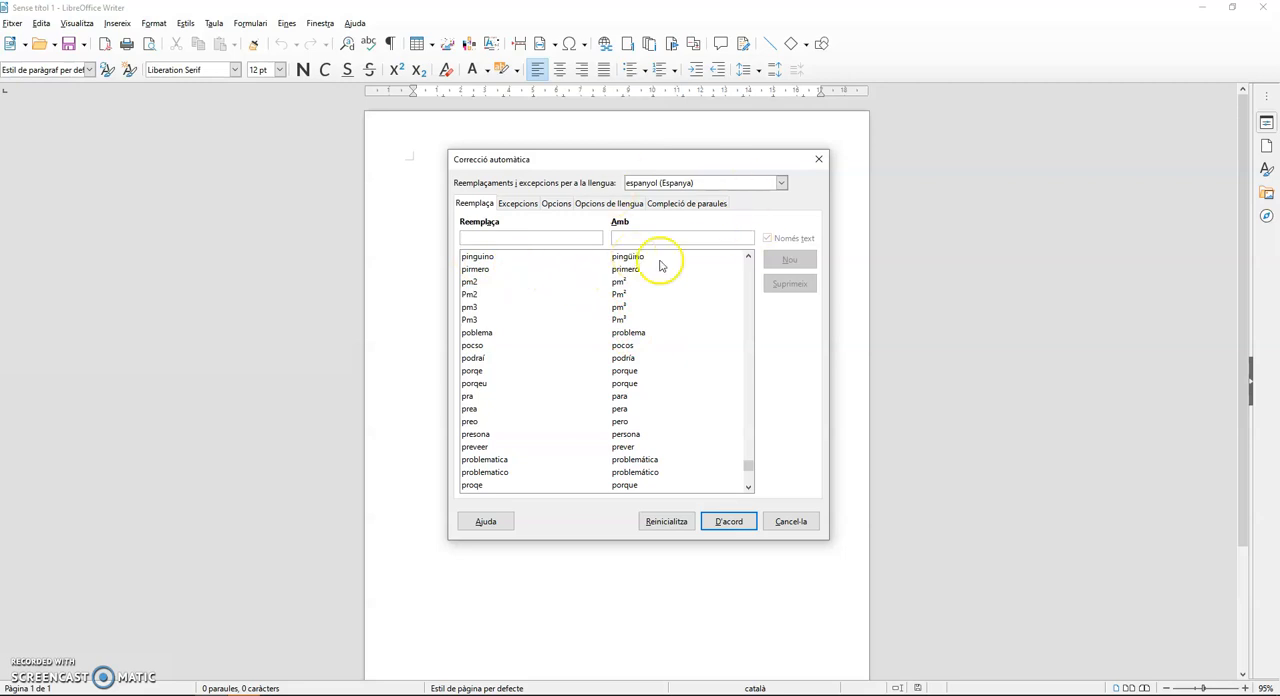
- Switch the replacements language to català and look through its replacement table down to the misspelled-word entries
click(669, 183)
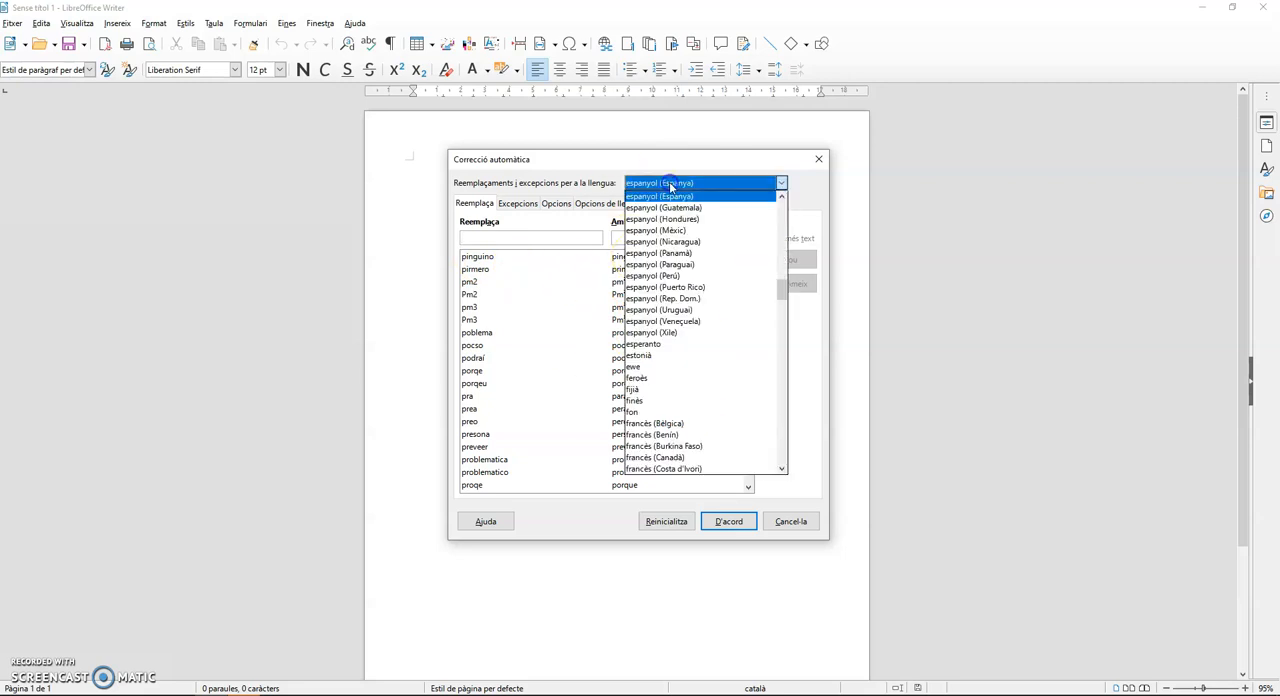
scroll(697, 337, up, 6)
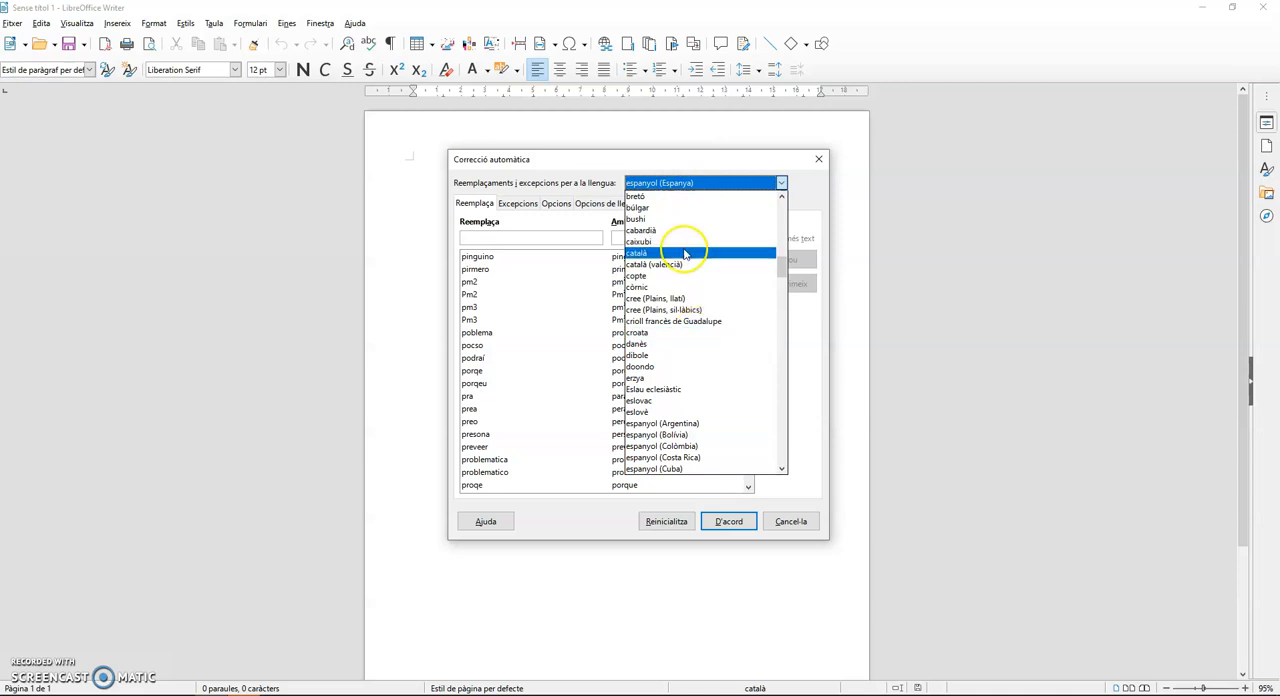
scroll(677, 223, up, 6)
click(665, 321)
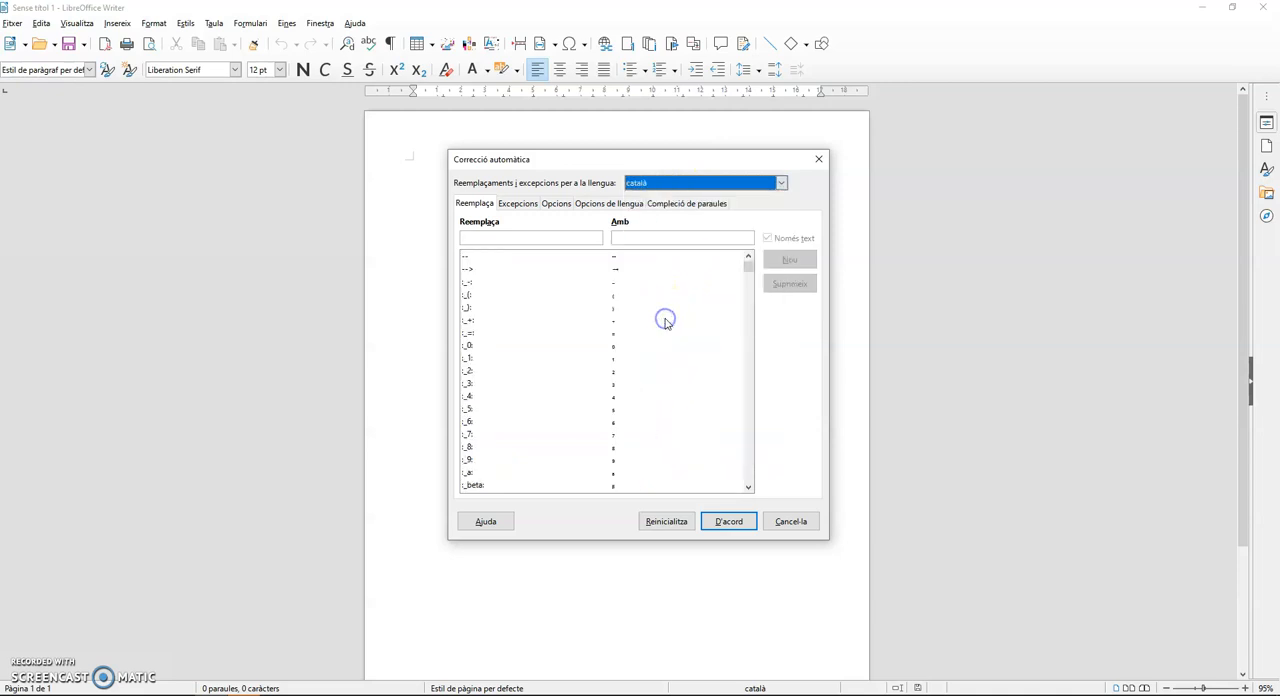
scroll(569, 387, down, 15)
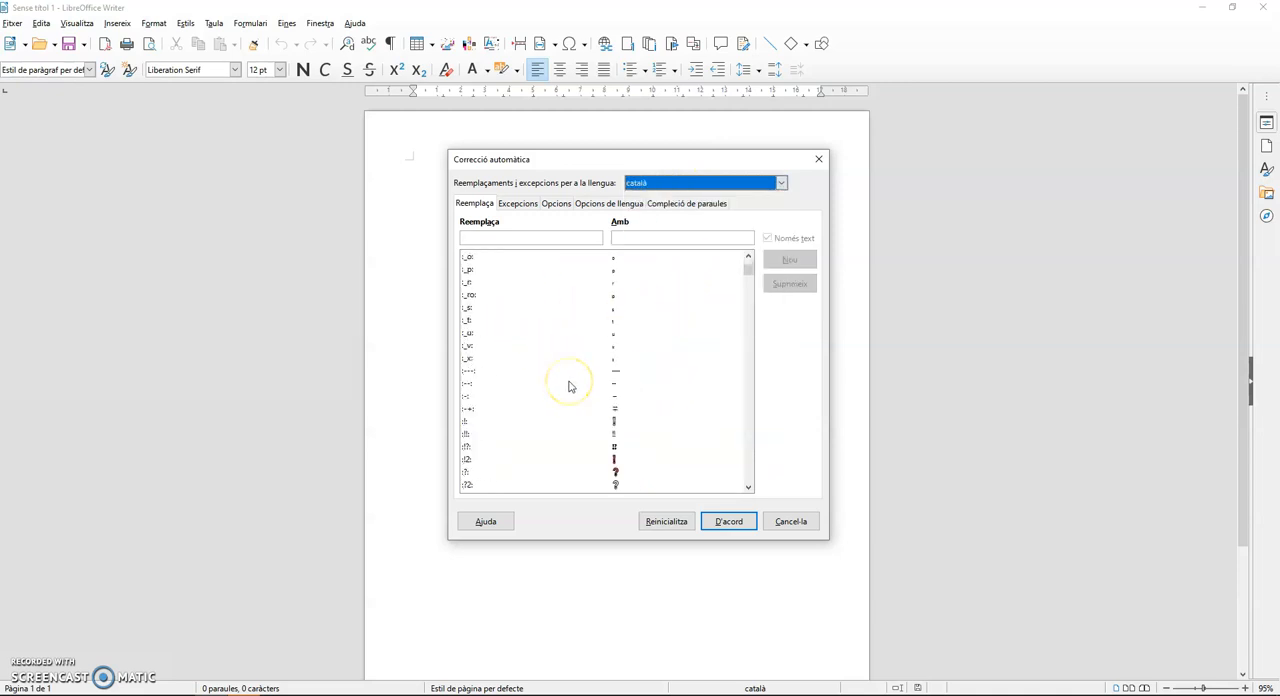
scroll(569, 387, down, 15)
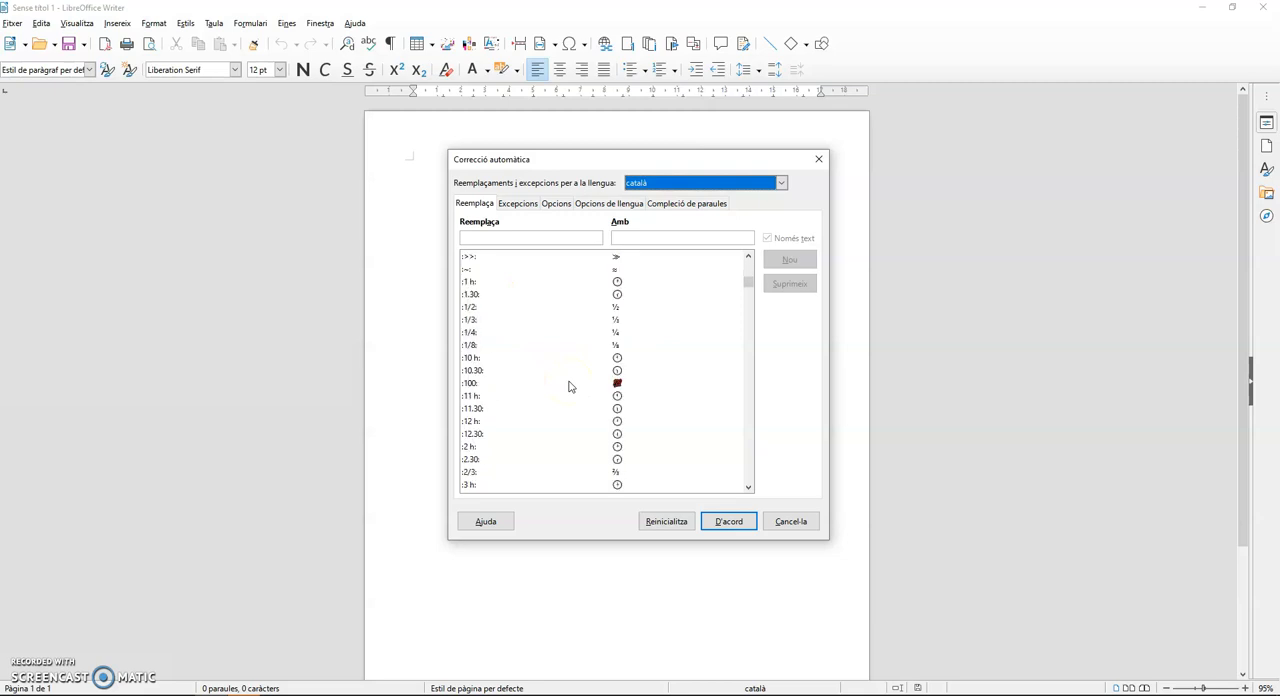
scroll(569, 387, down, 15)
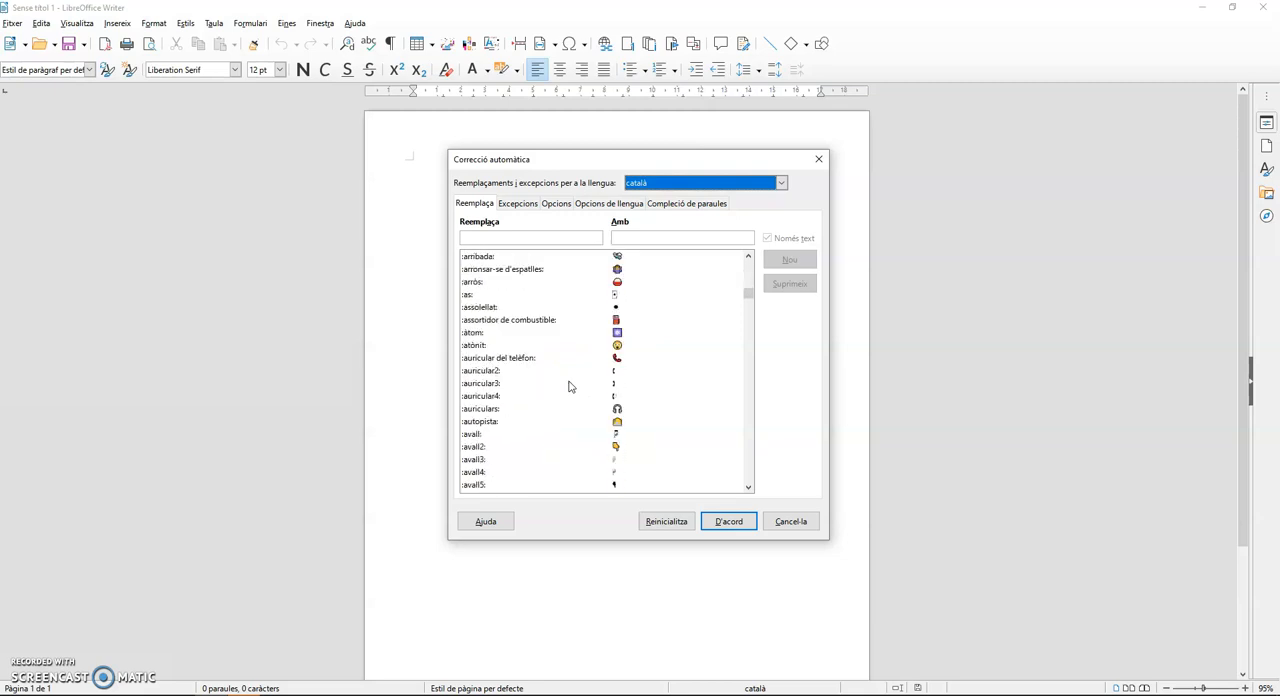
scroll(569, 387, down, 4)
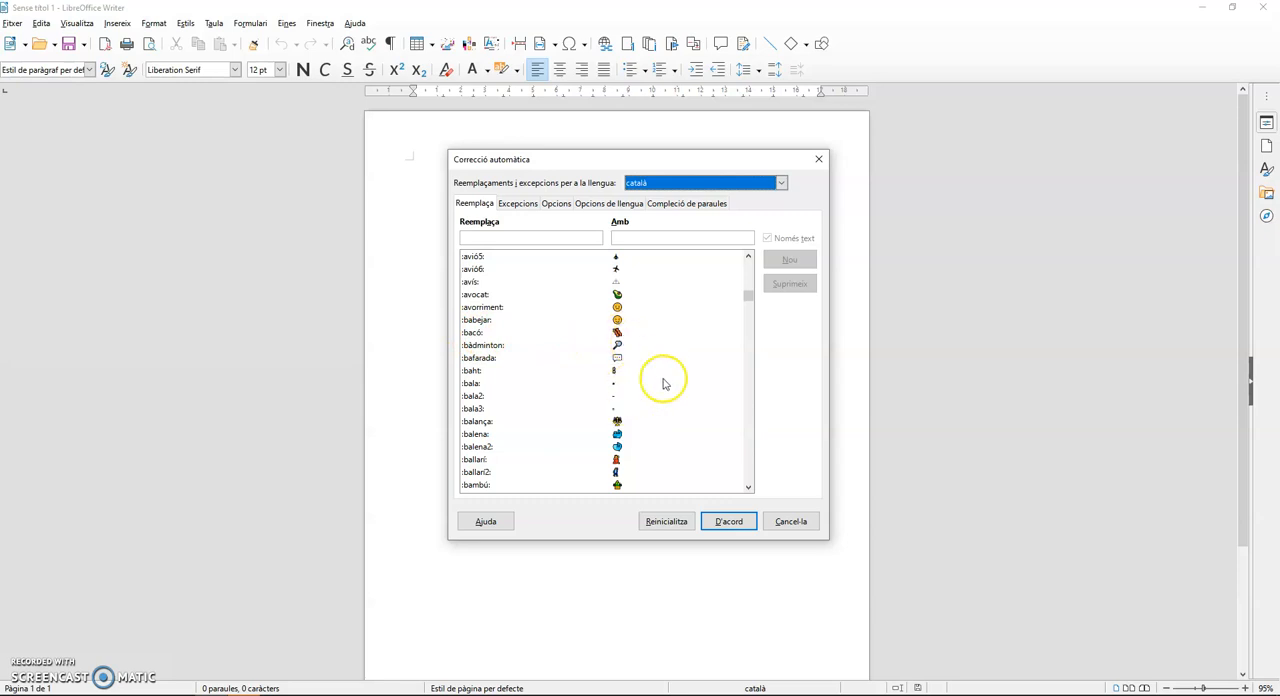
drag(748, 298, 754, 472)
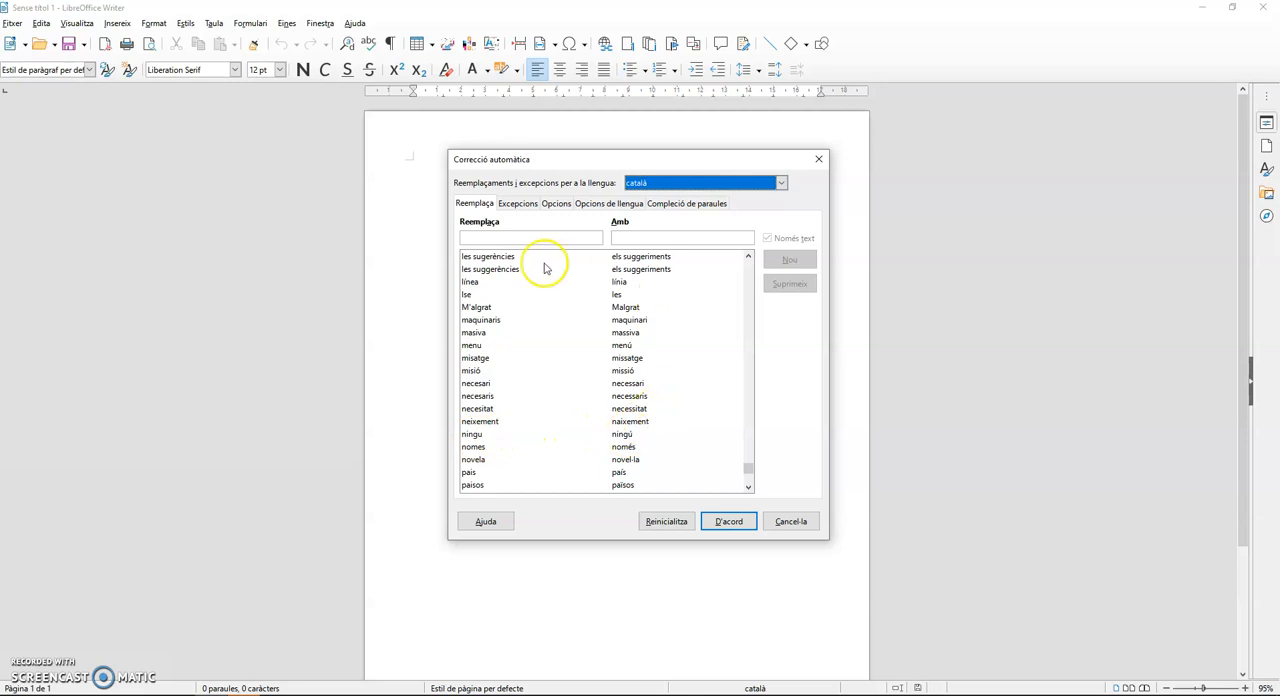
scroll(573, 372, up, 6)
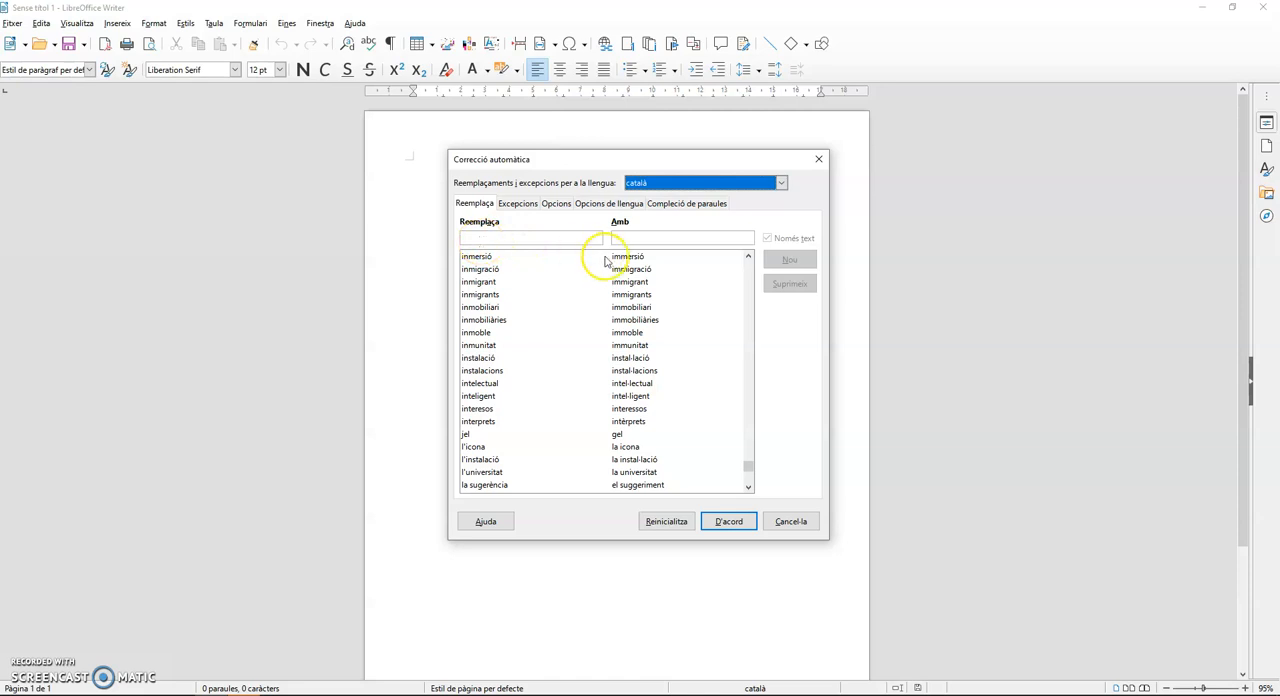
- Add a català replacement of "Bela" with "Vela" to the table, and delete that entry again
click(469, 238)
text(Bela)
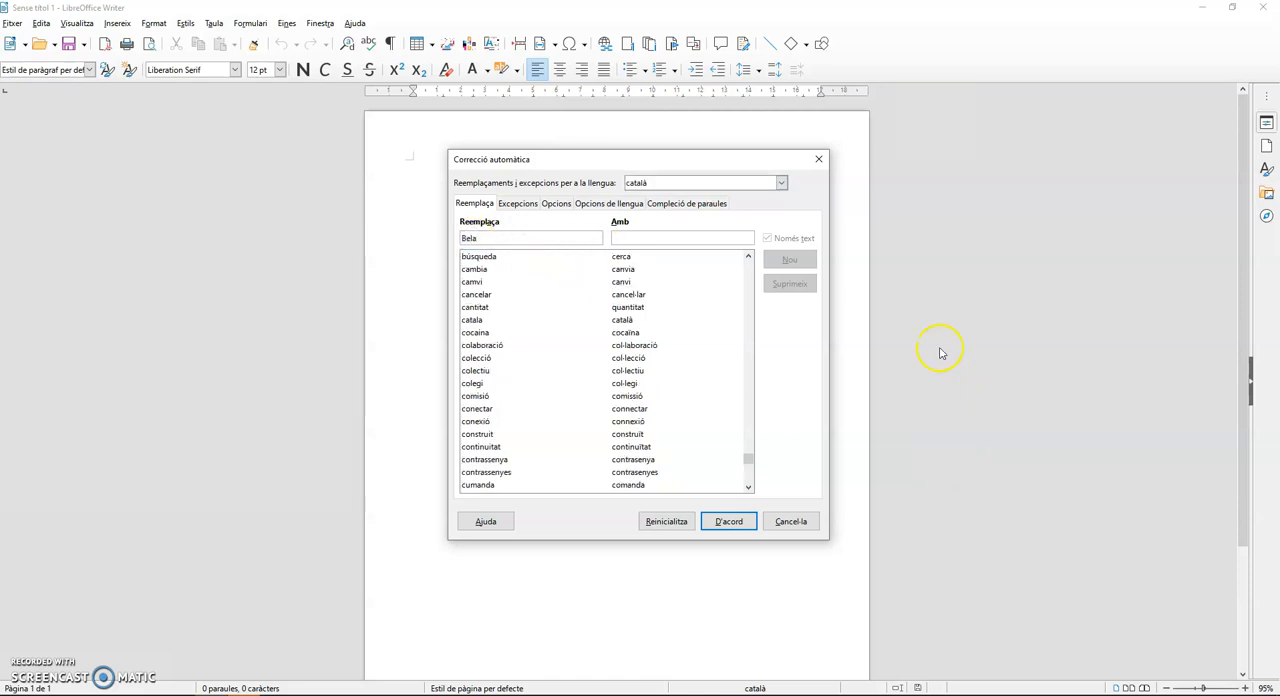
click(630, 238)
text(Vela)
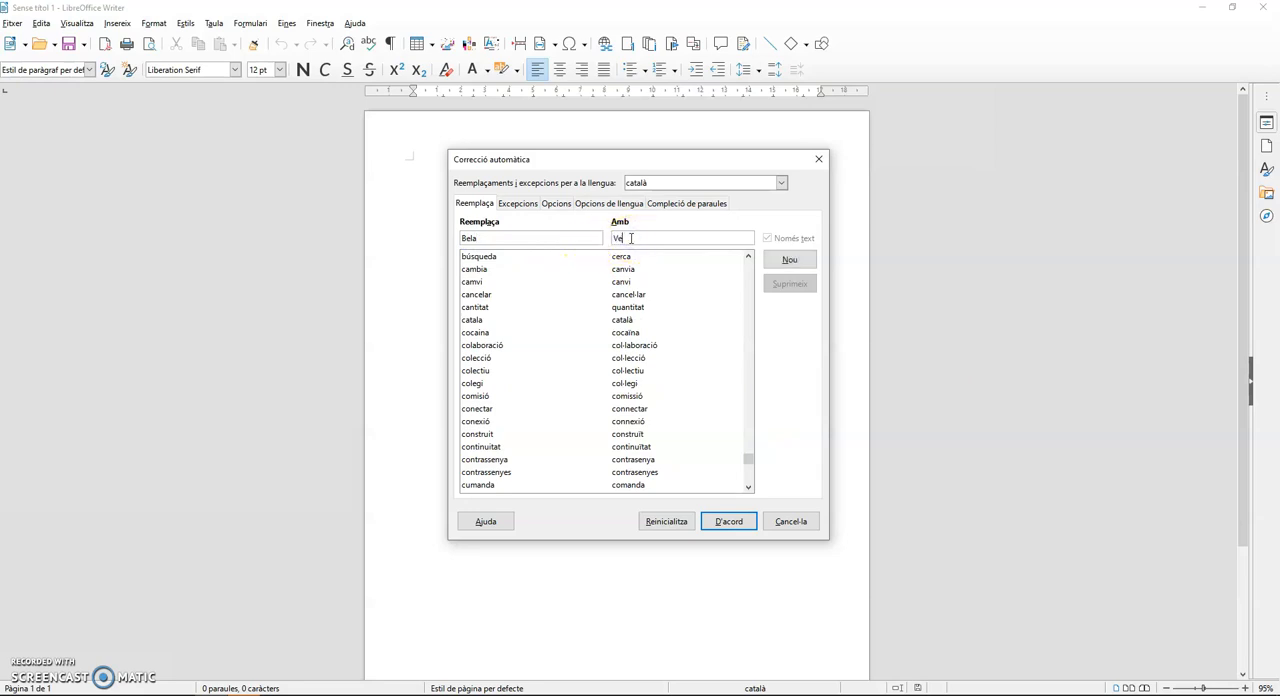
click(790, 260)
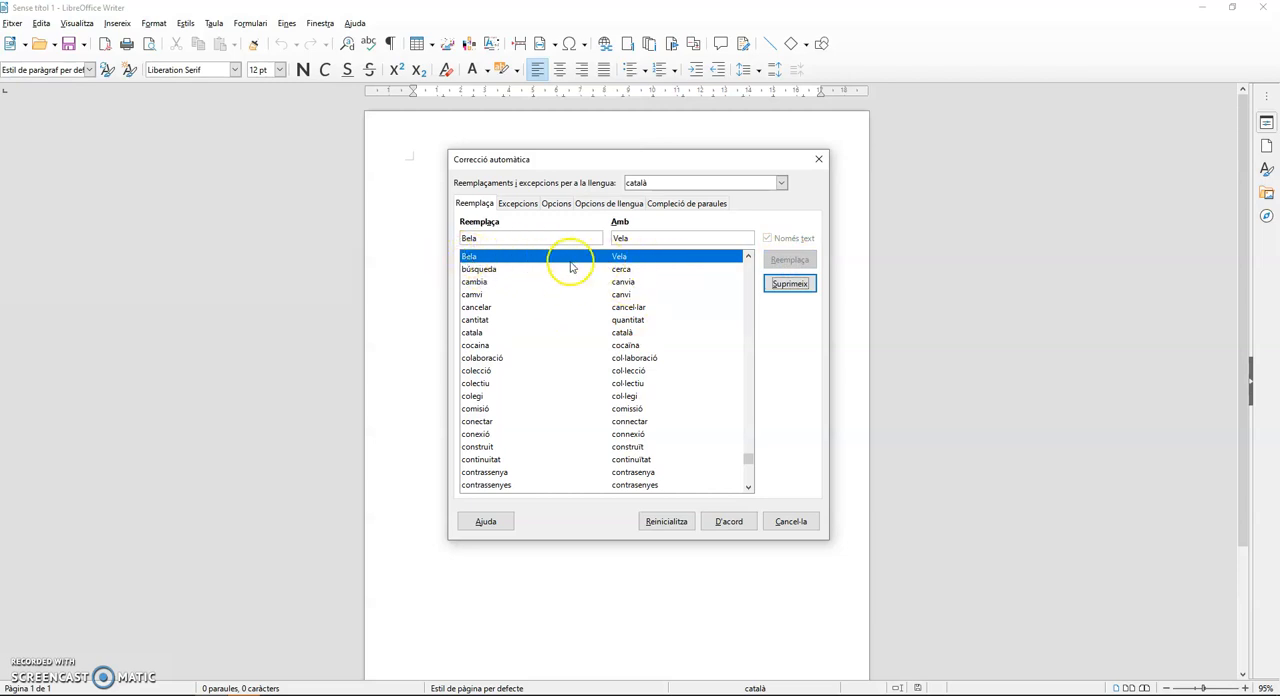
click(789, 284)
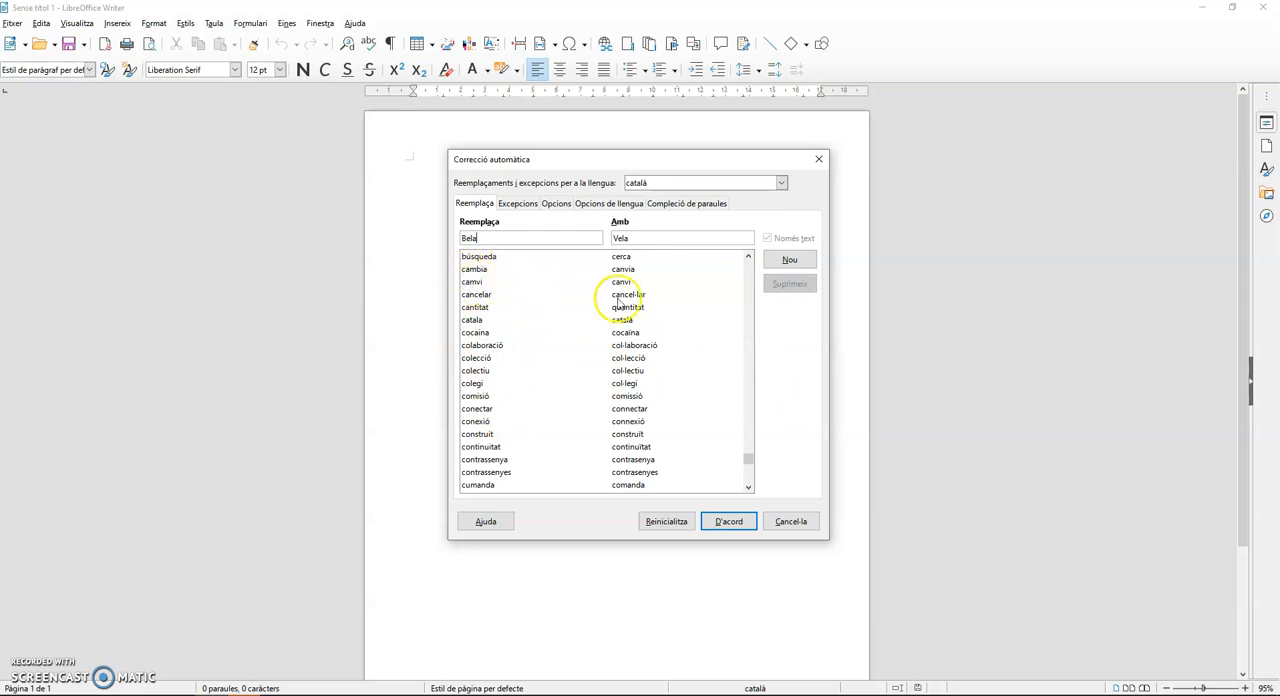
- Accept the autocorrection settings and write "Canvi canvi" on the document's first line
click(731, 521)
click(475, 180)
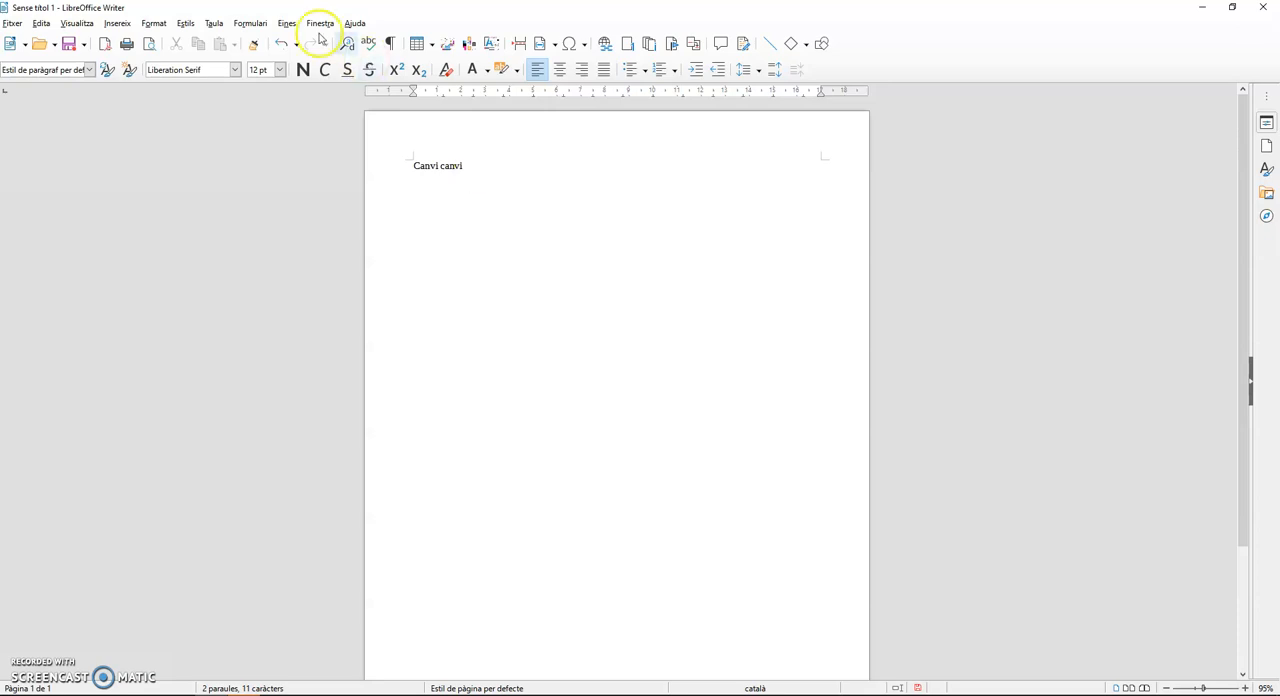
- Reopen the autocorrection options, review the exceptions, general options, language options and word completion settings, and accept the dialog
click(287, 23)
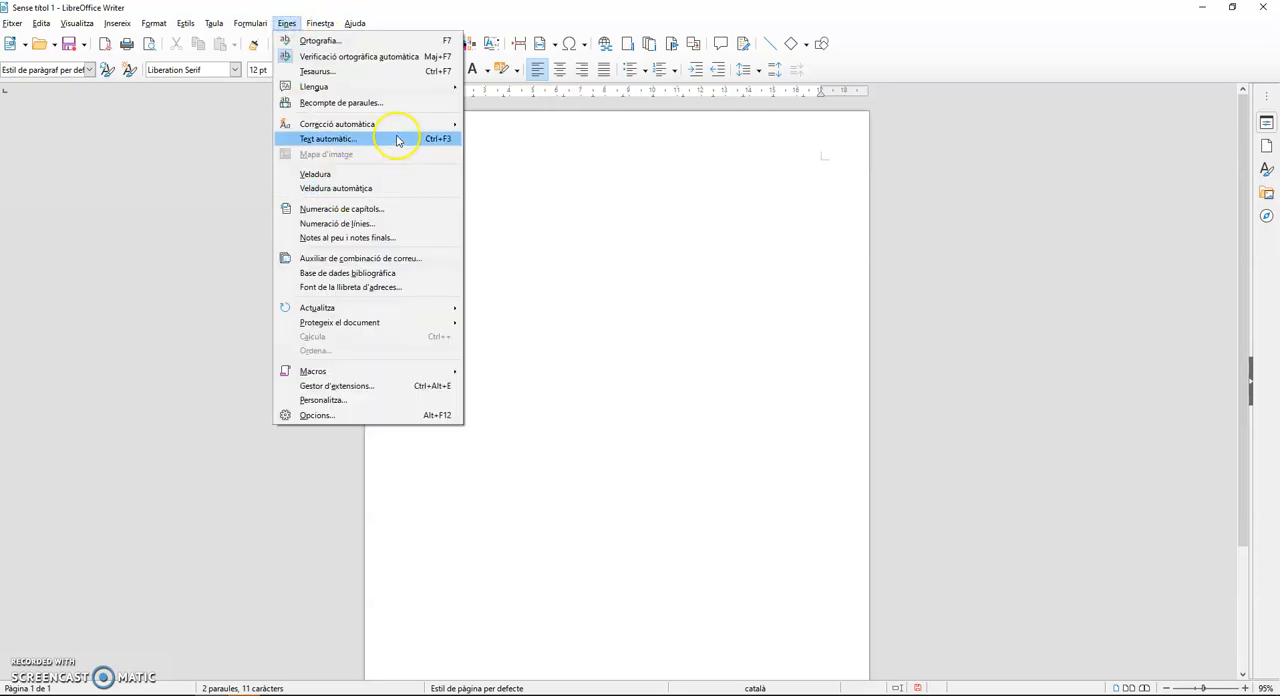
mouse_move(390, 124)
click(548, 170)
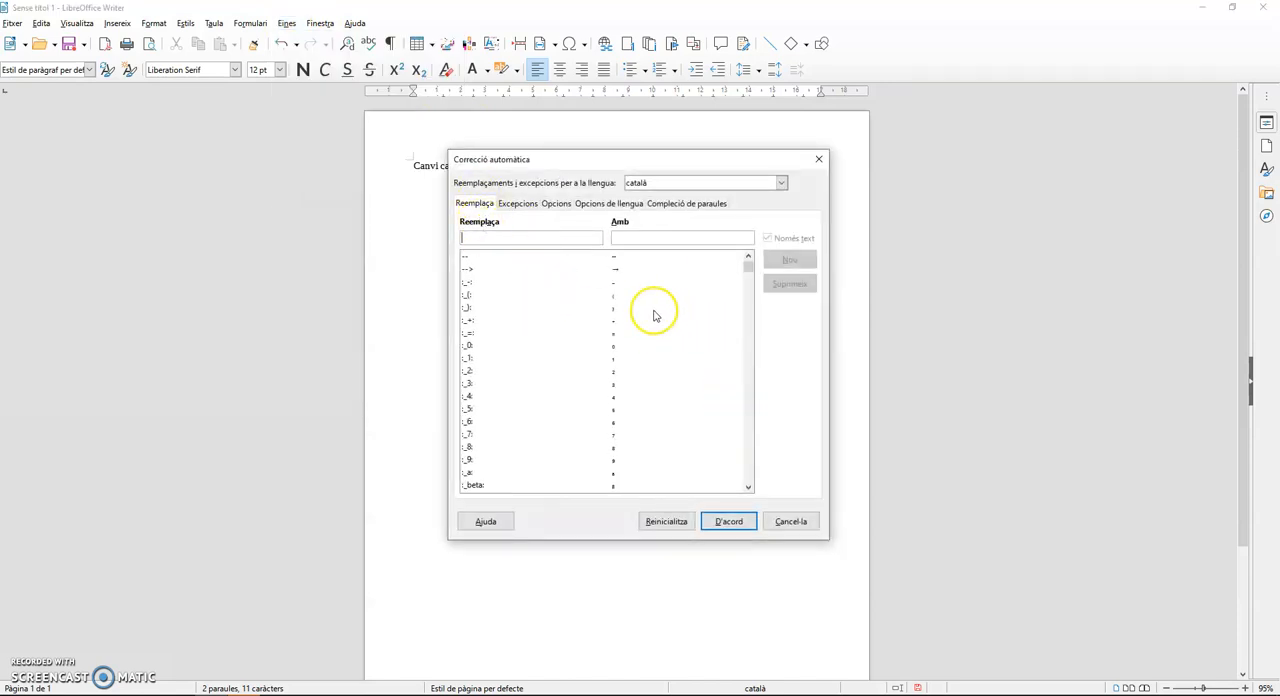
click(516, 204)
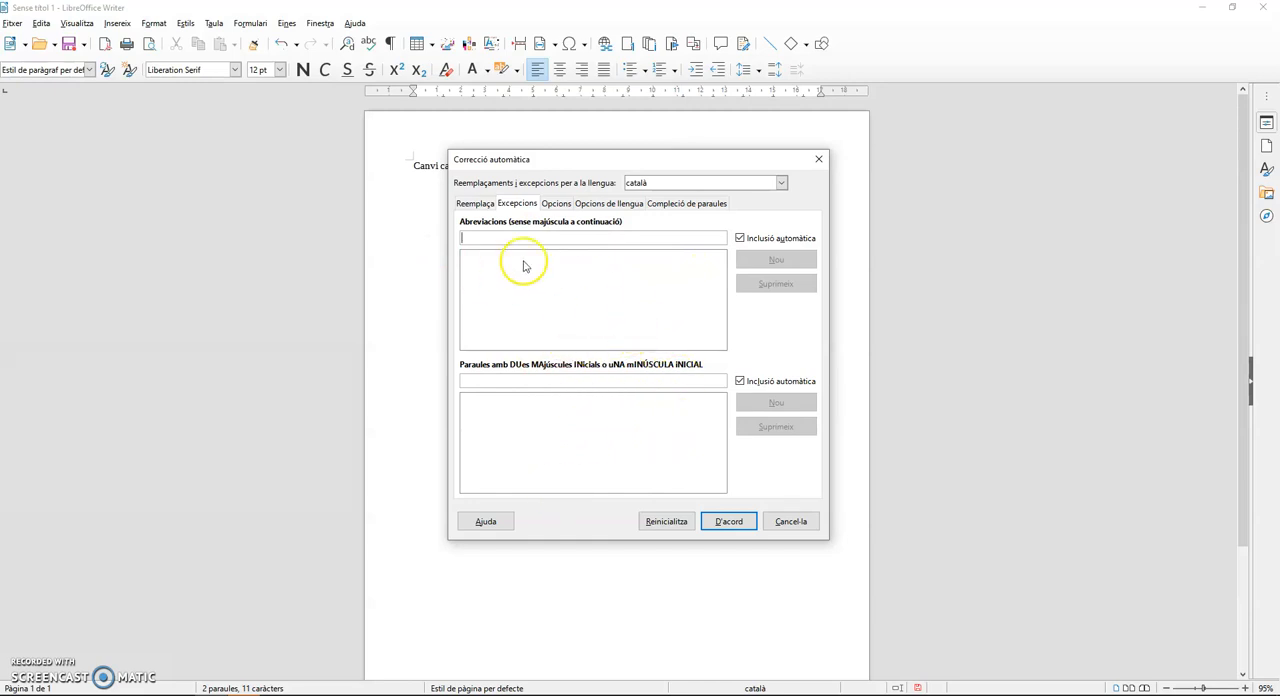
click(555, 203)
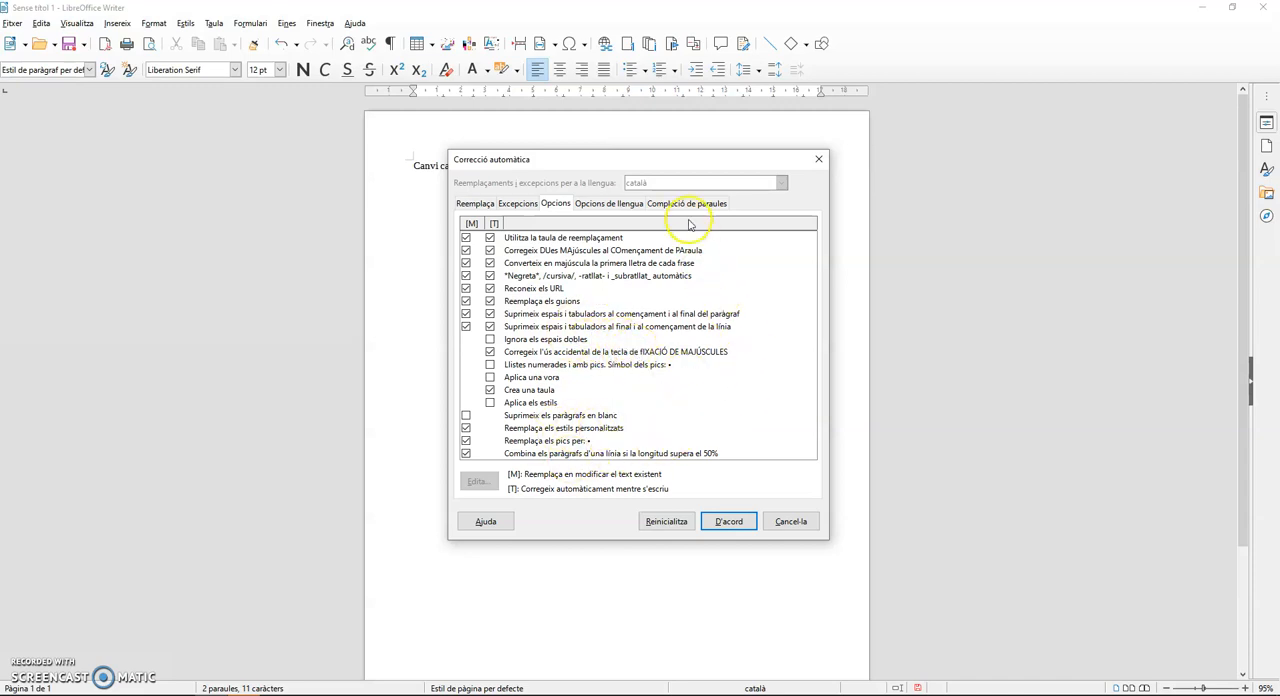
click(606, 205)
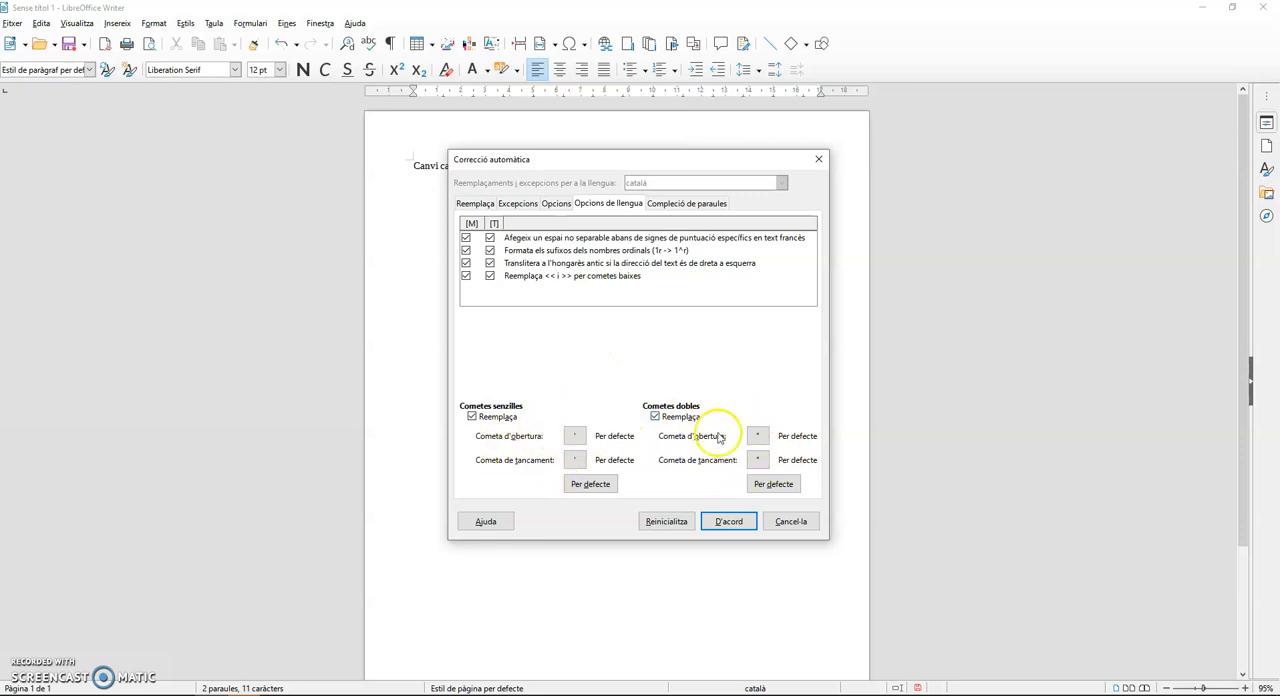
click(676, 204)
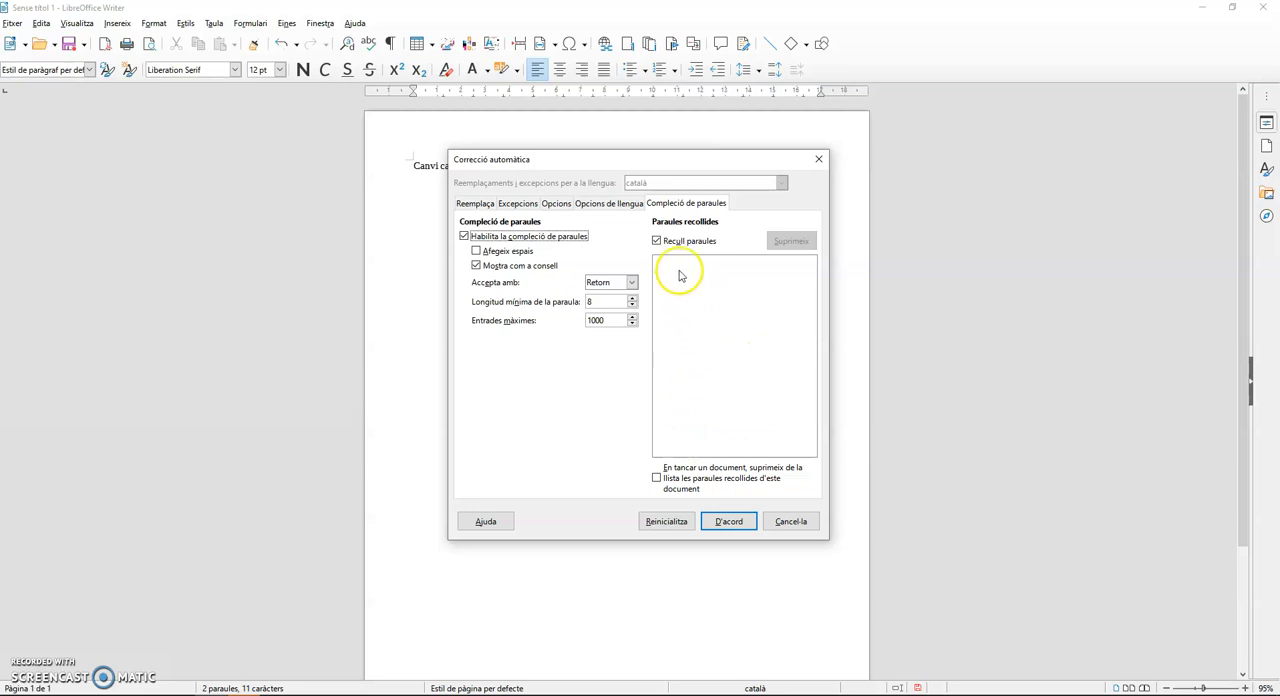
click(740, 521)
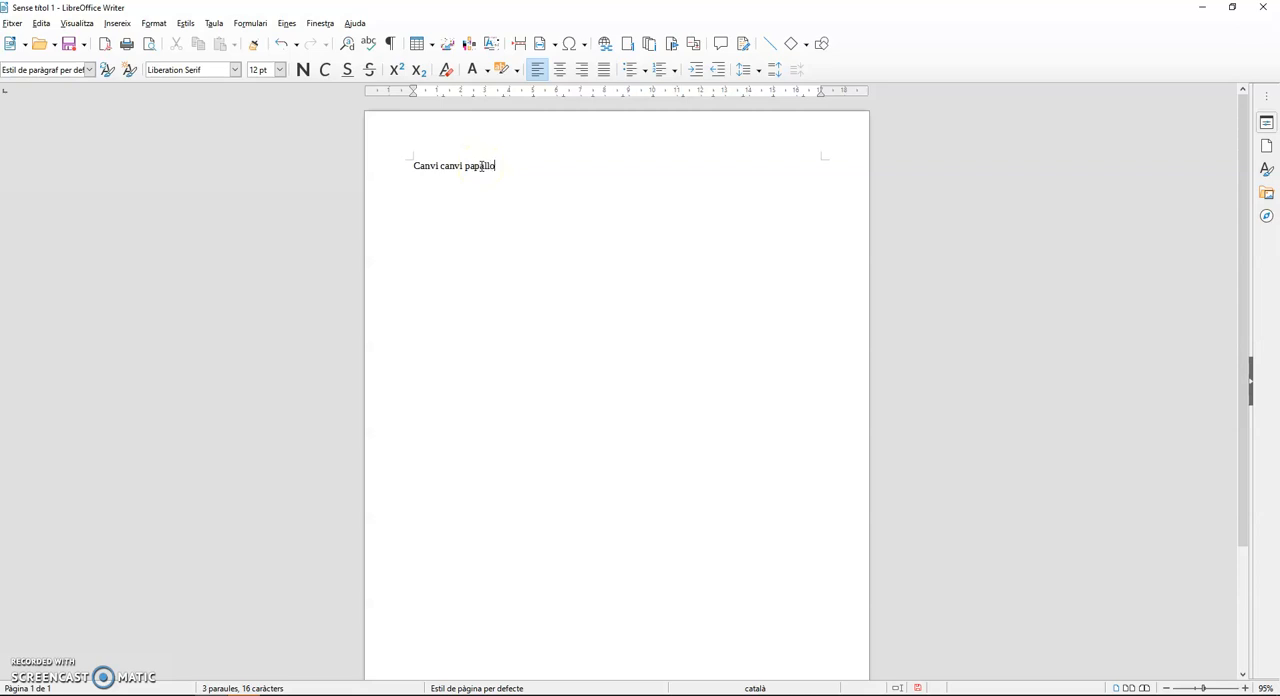
- Write "papallona" after "Canvi canvi", "papallones" on the second line, and "papallona" on the third using word completion
key(Return)
click(504, 167)
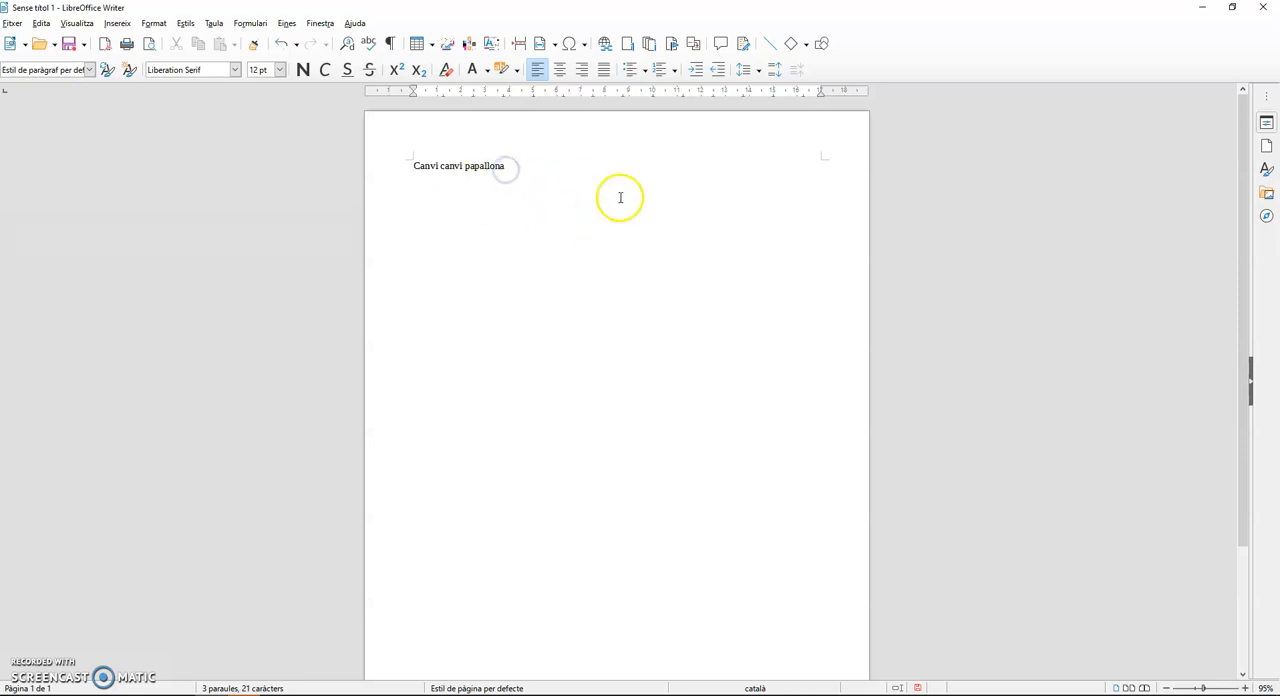
text(papallones)
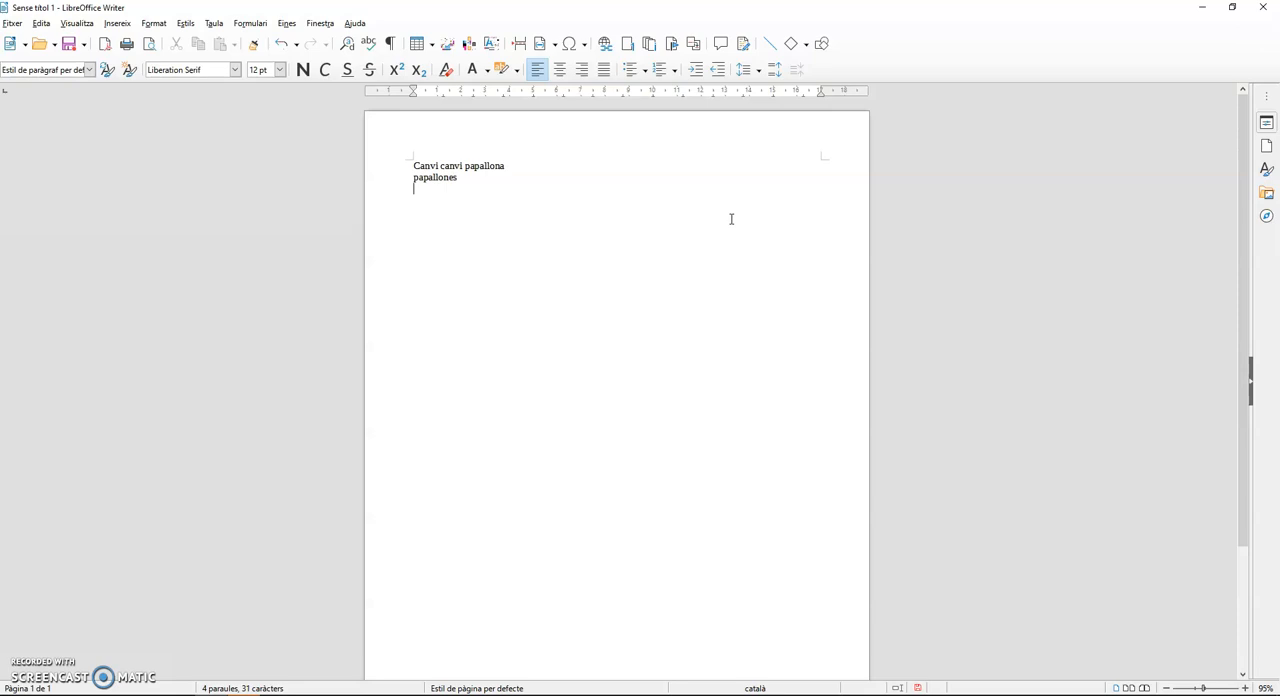
text(pa)
key(Return)
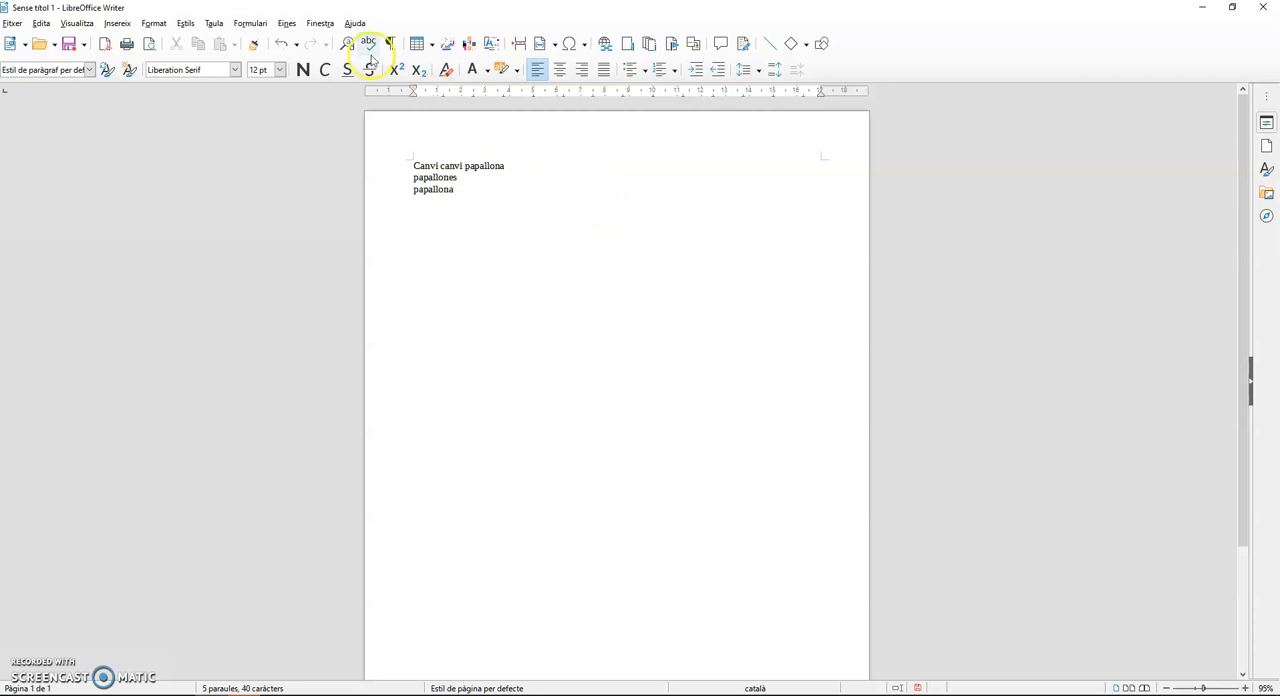
- Reopen the autocorrection options and delete "papallona" from the words collected for word completion
click(286, 23)
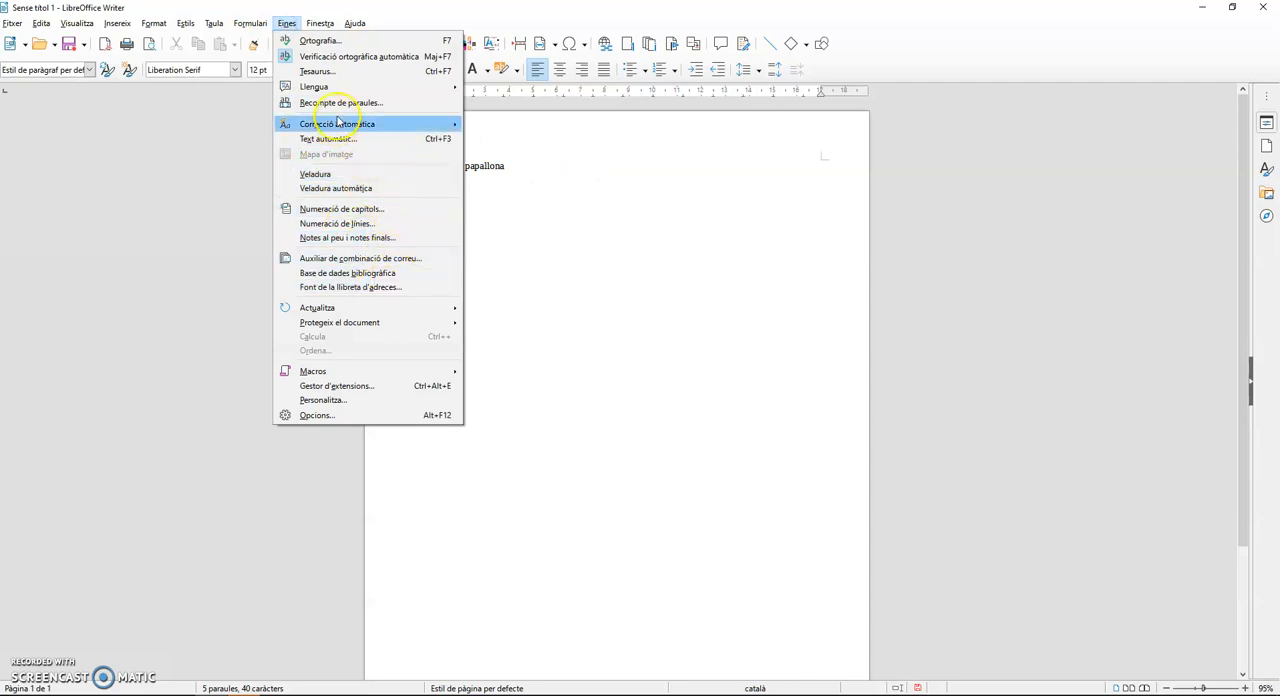
mouse_move(352, 127)
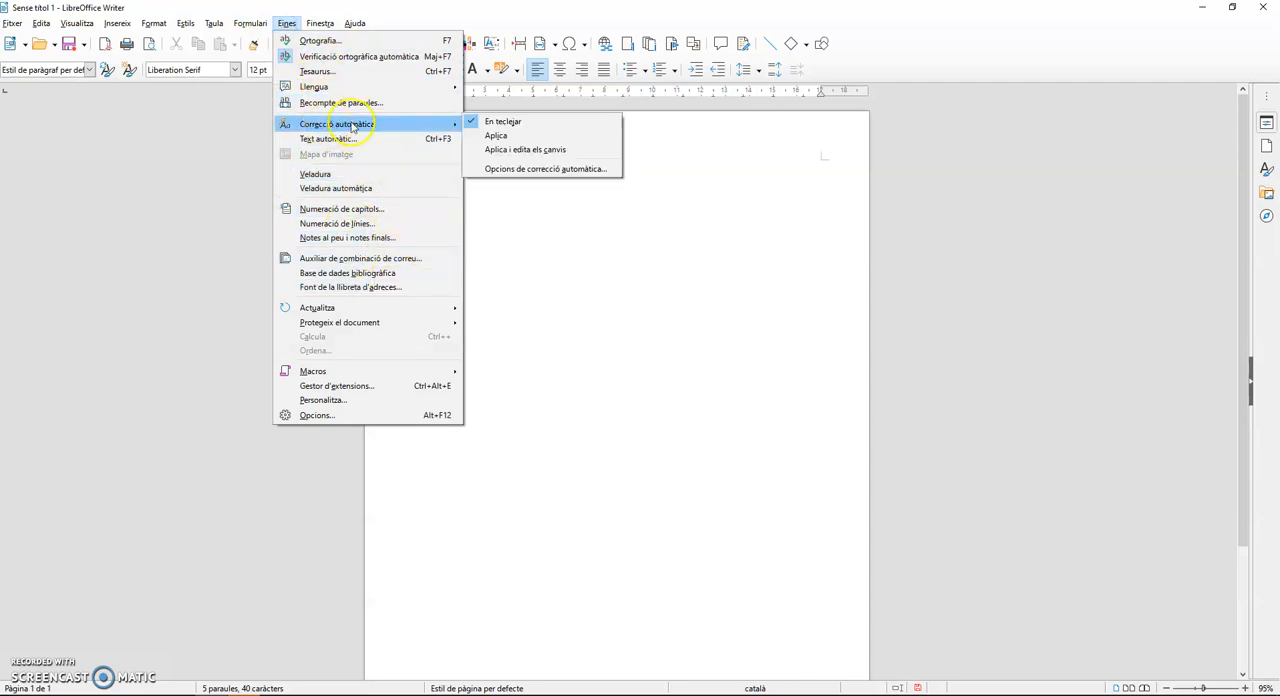
click(558, 169)
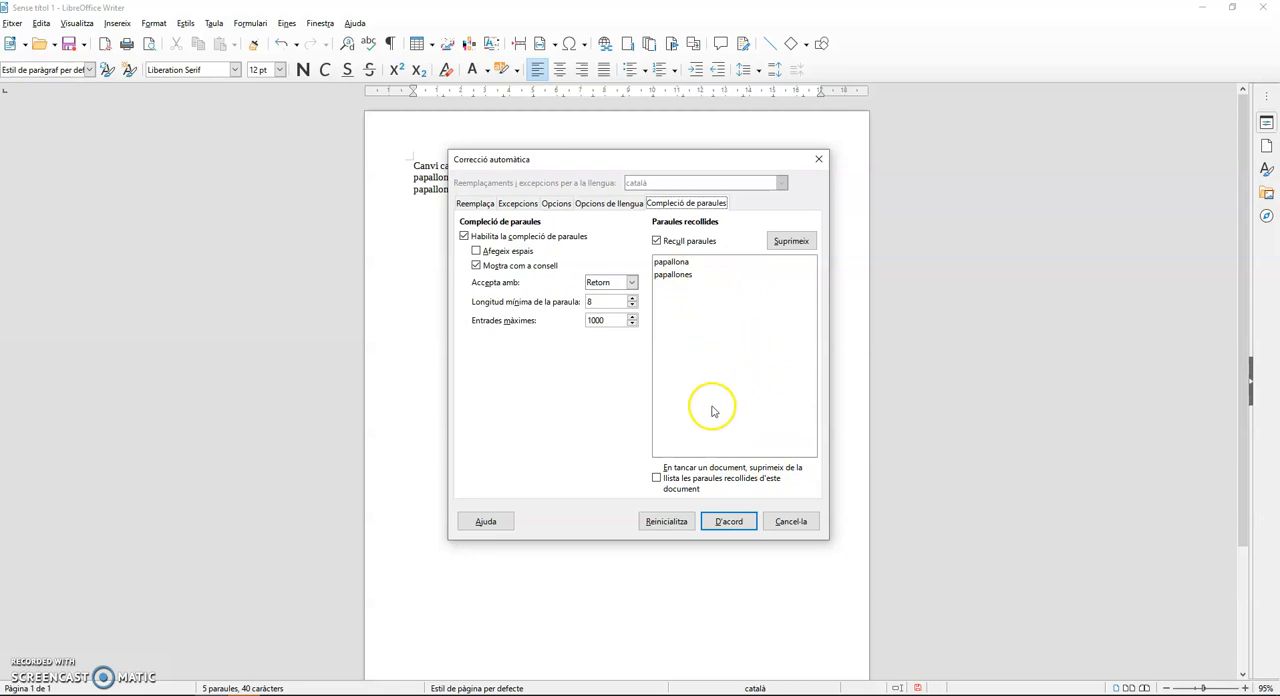
click(684, 275)
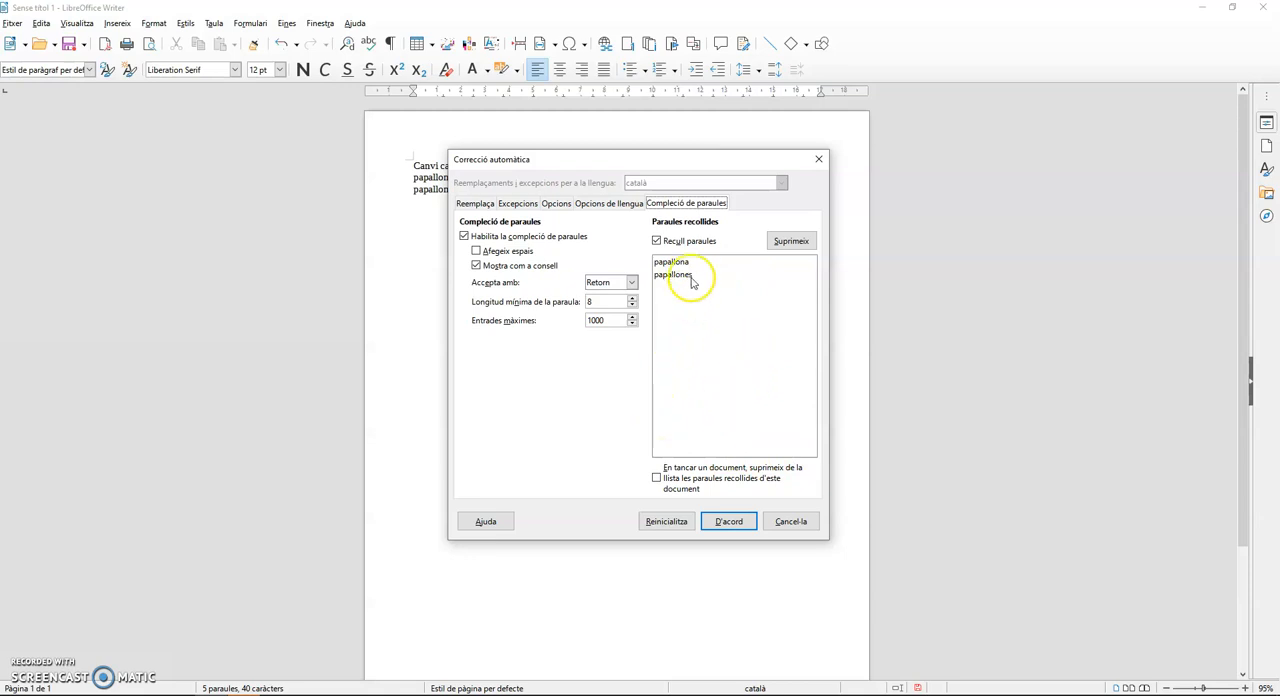
click(791, 241)
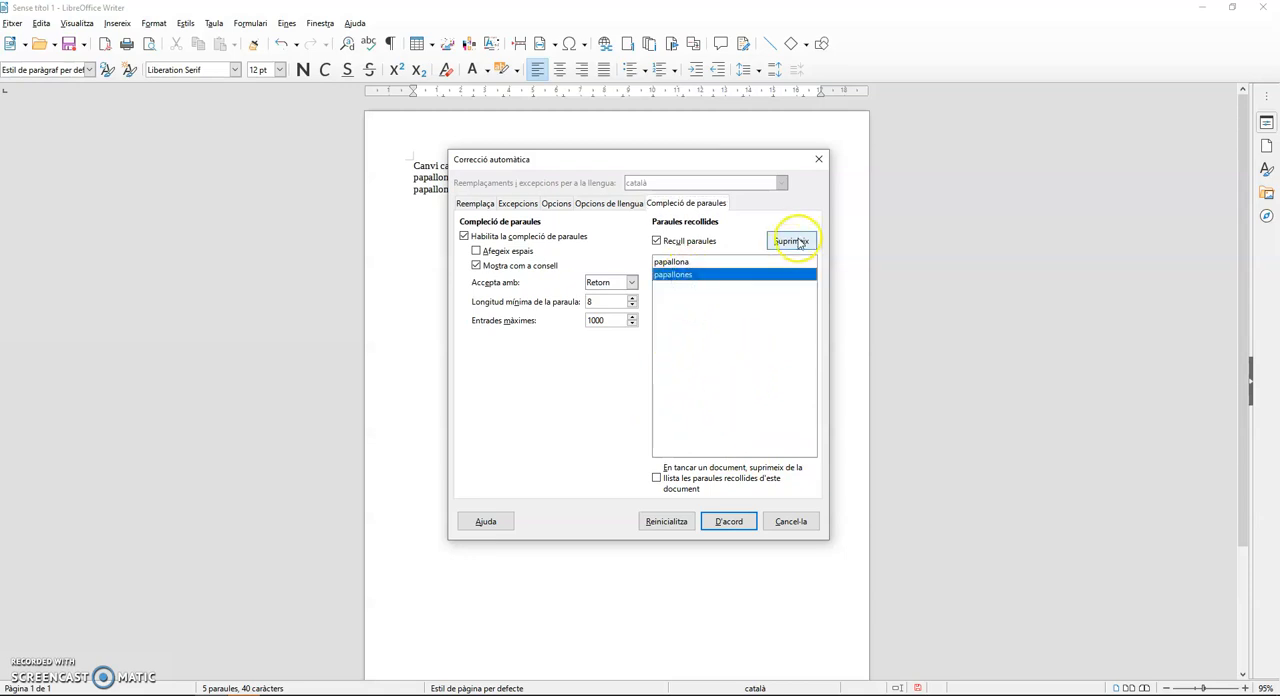
click(680, 262)
click(795, 242)
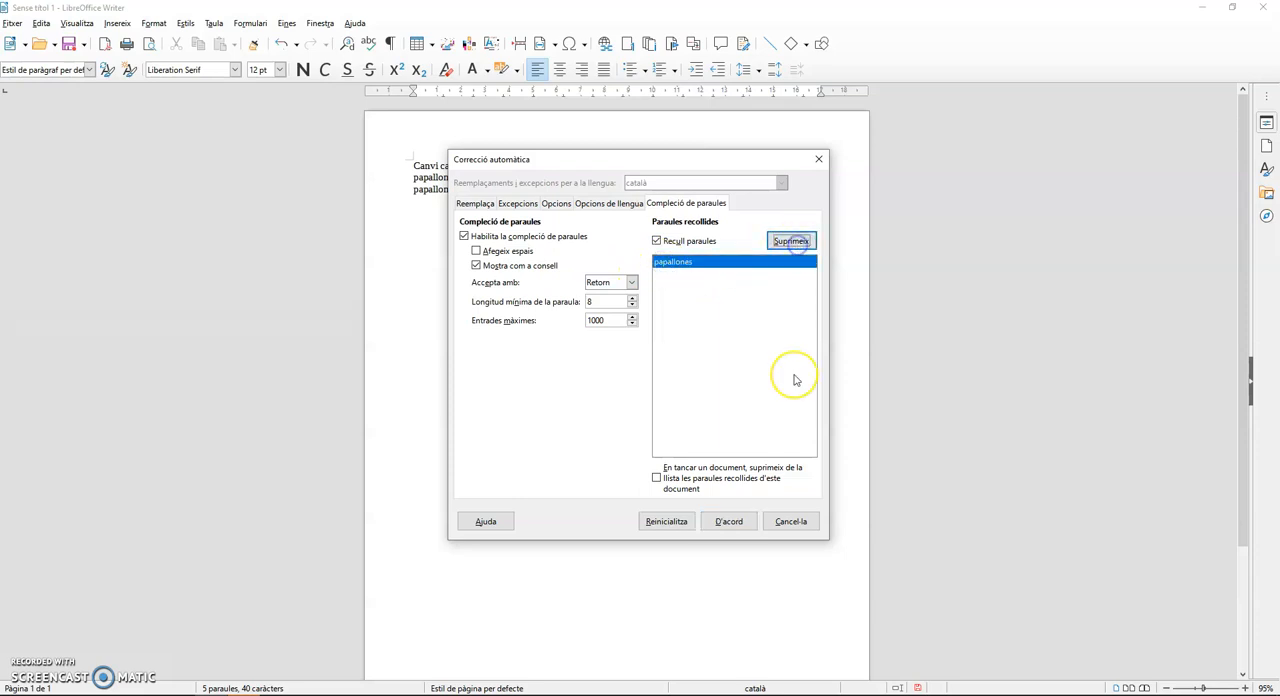